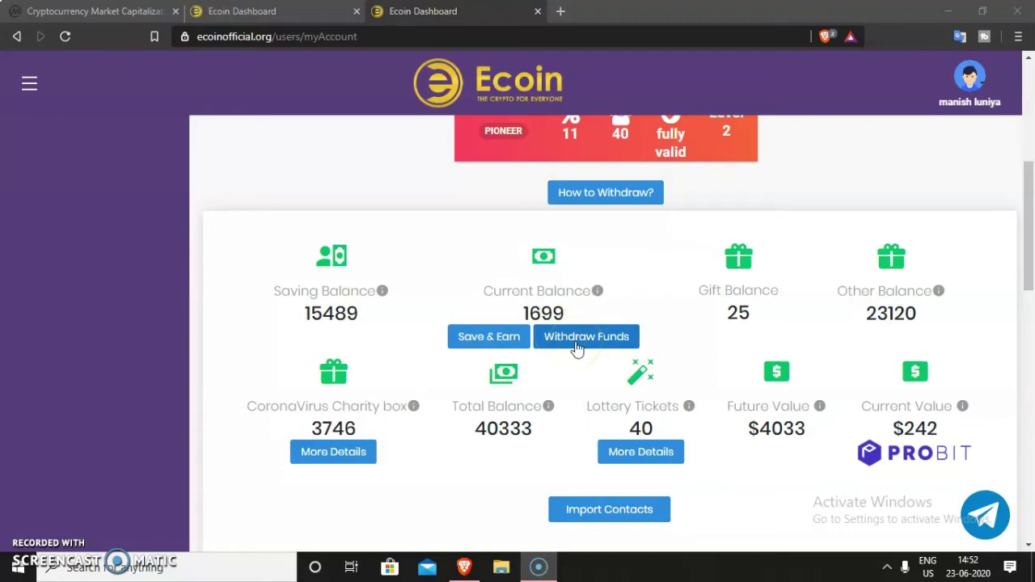
Start a withdrawal from the current balance, continuing past the prize-pool notice
click(576, 346)
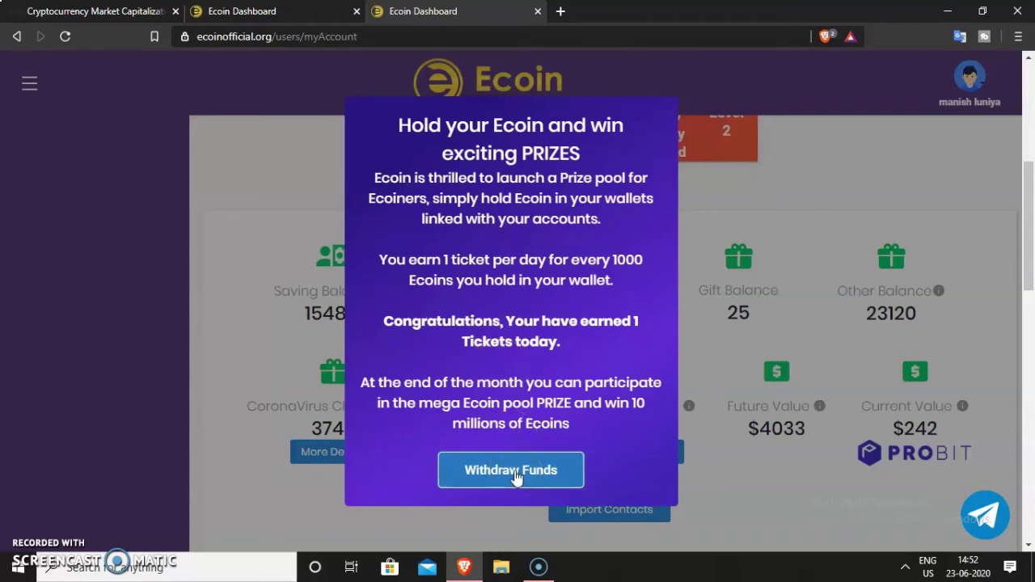
click(490, 475)
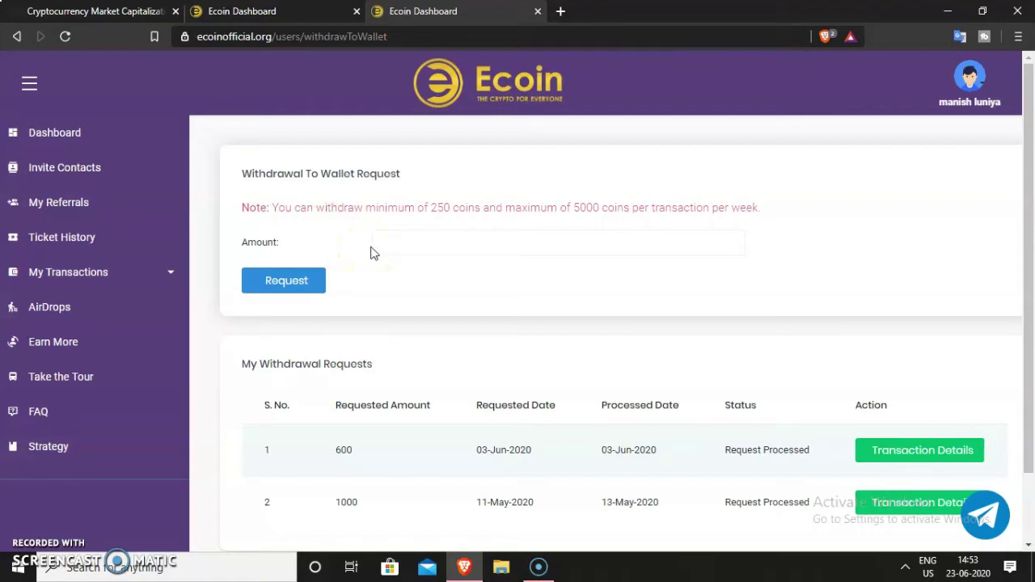
Enter 1600 as the withdrawal amount, replacing the autocompleted 1000
click(474, 236)
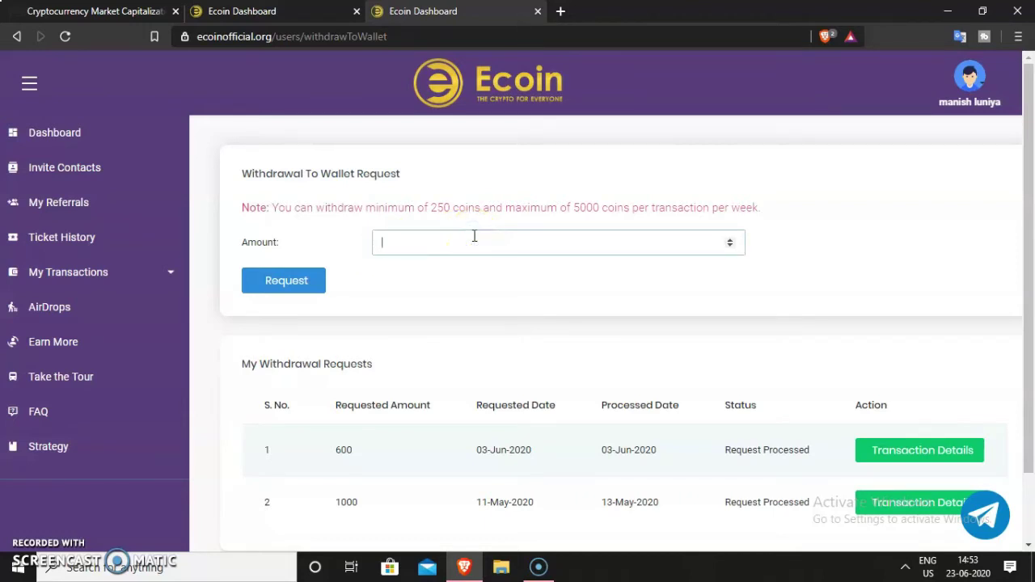
click(474, 235)
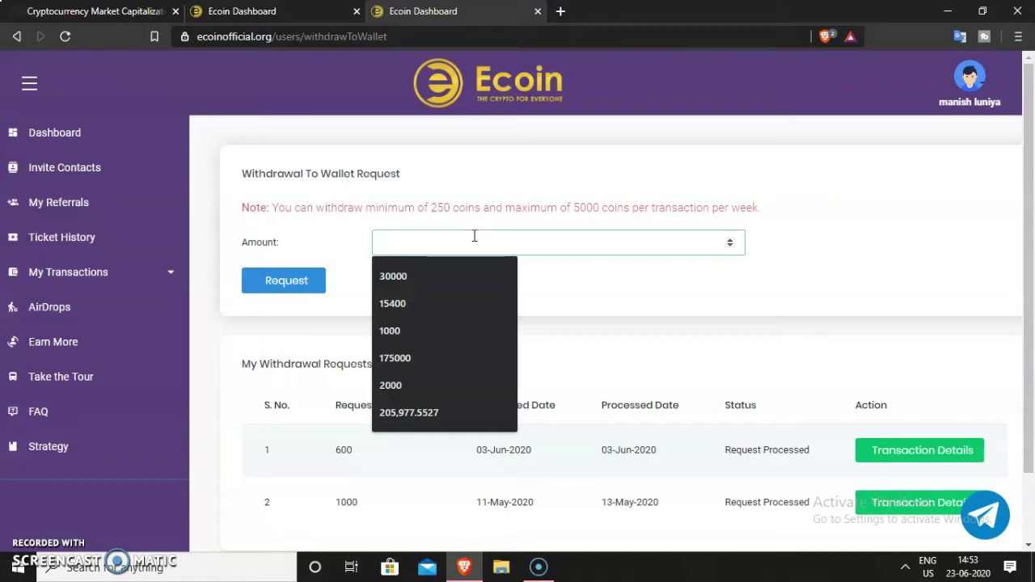
text(100)
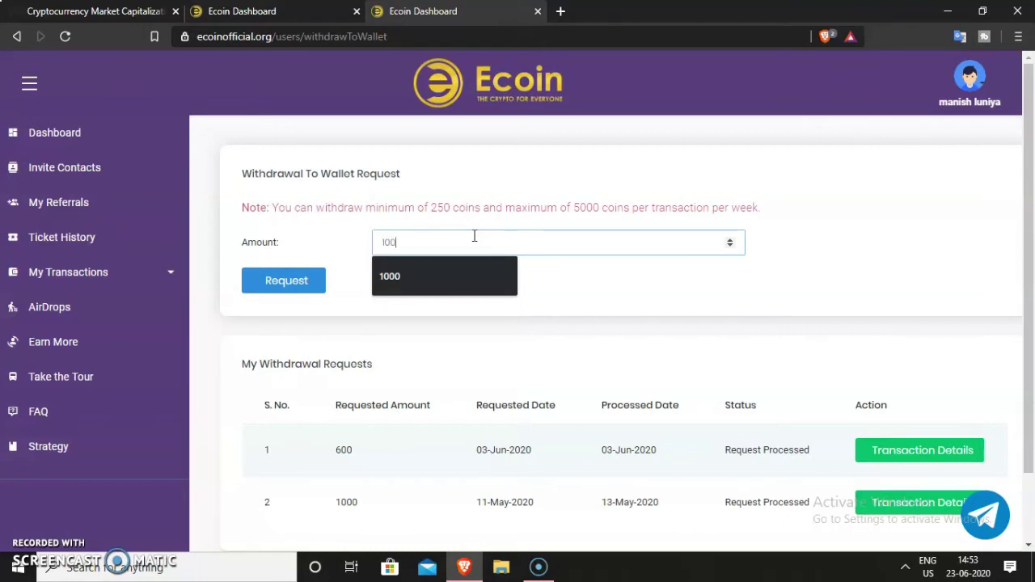
click(387, 279)
click(421, 243)
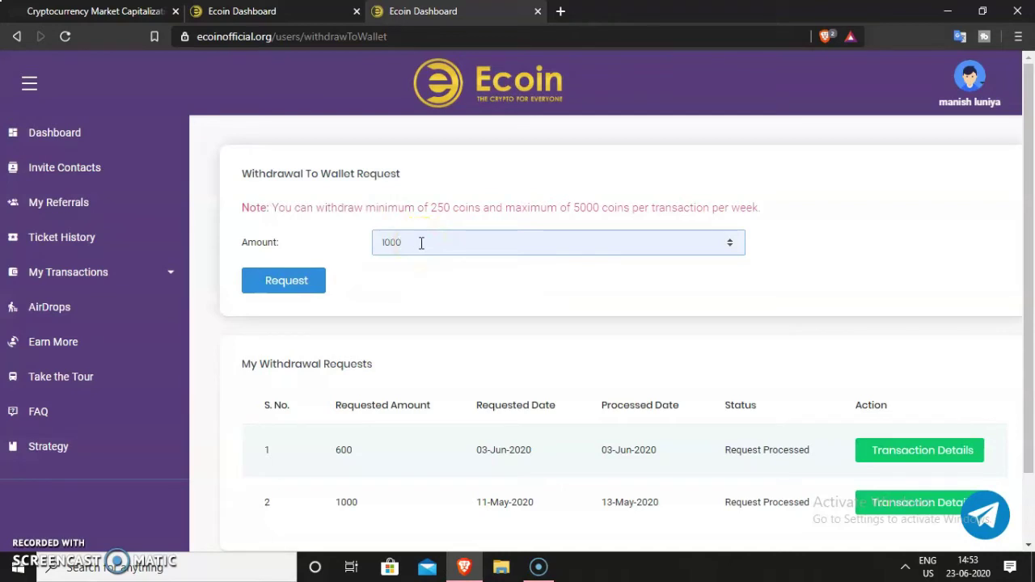
key(BackSpace)
key(BackSpace)
key(BackSpace)
key(BackSpace)
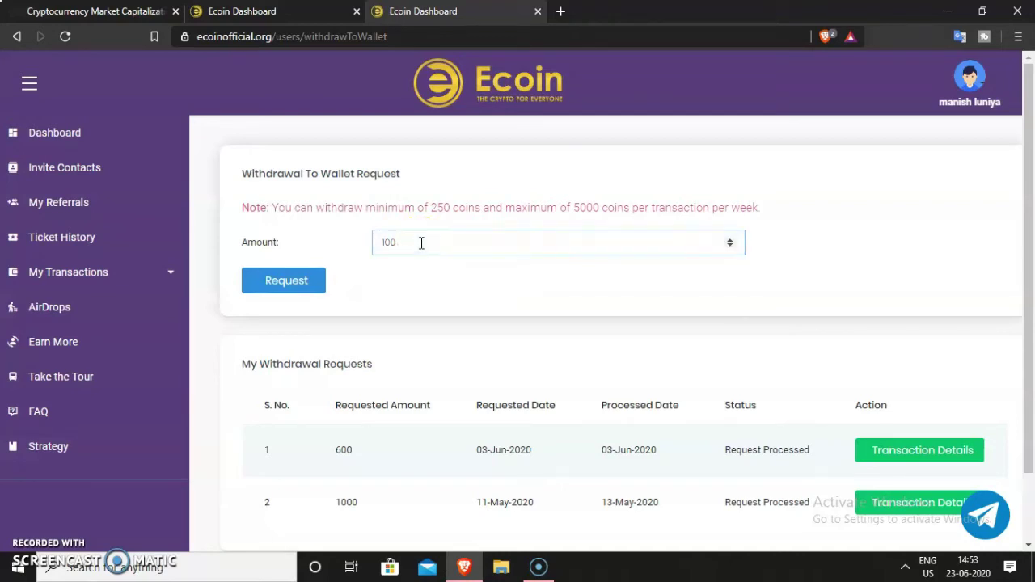
text(10)
click(471, 293)
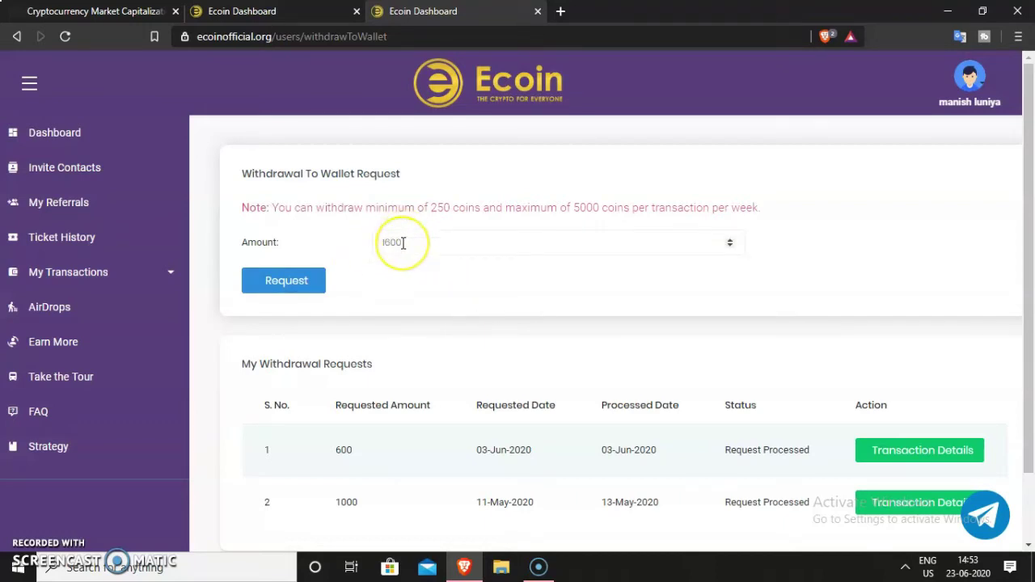
click(427, 242)
click(290, 285)
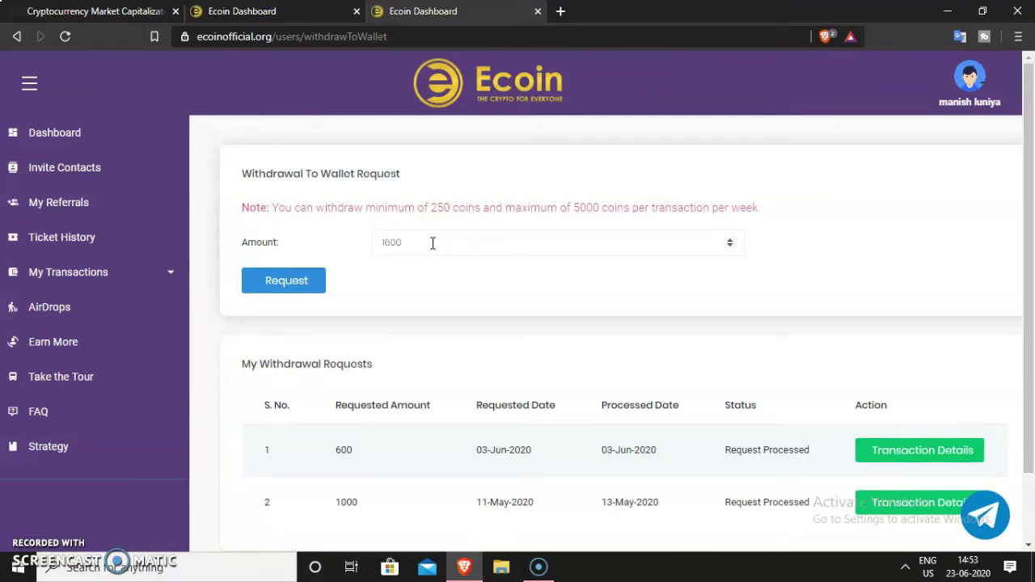
click(294, 296)
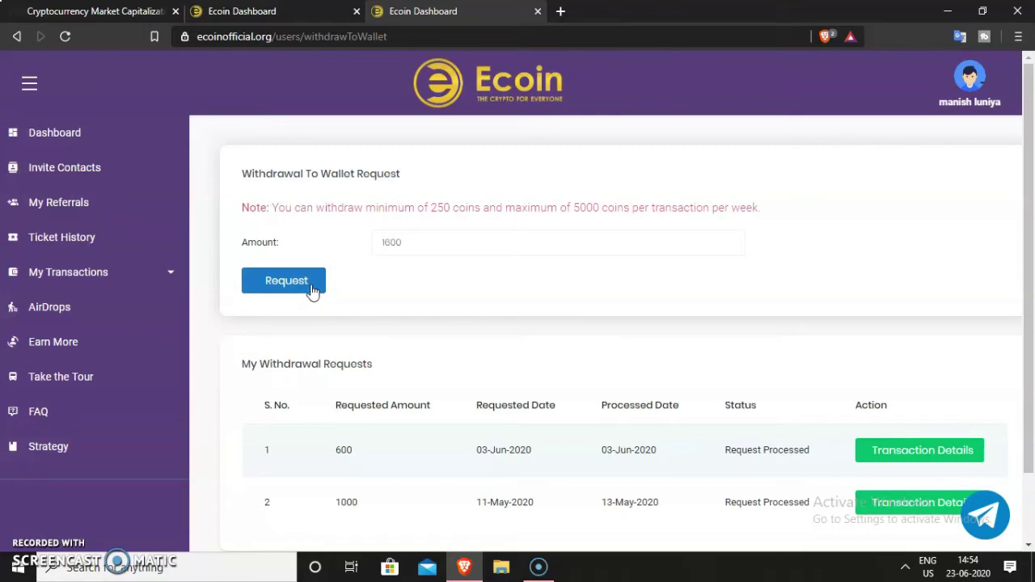
Request the 1600-coin withdrawal and check the success banner and new awaiting-verification row
click(317, 284)
click(412, 245)
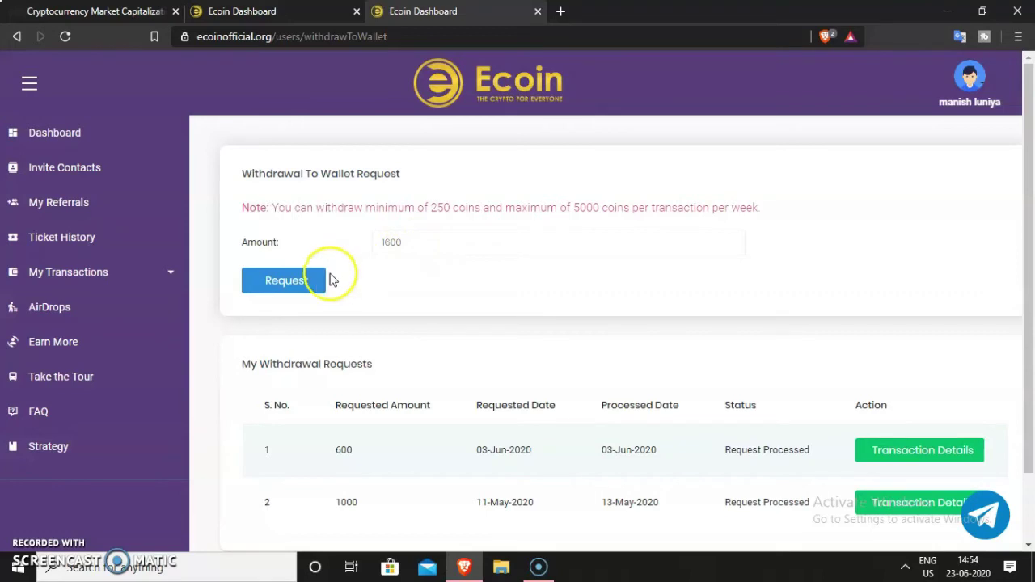
click(289, 283)
click(287, 281)
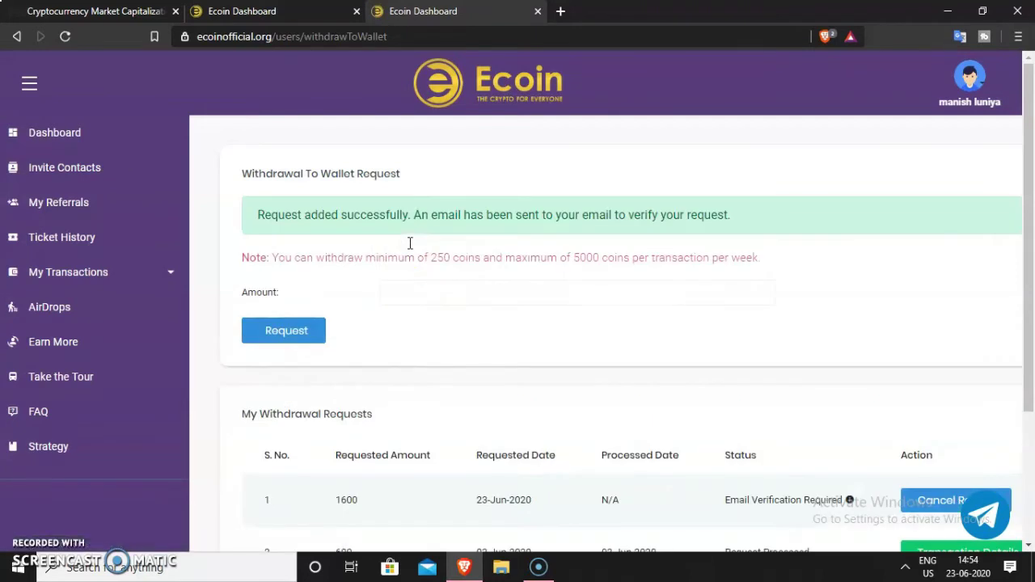
click(419, 283)
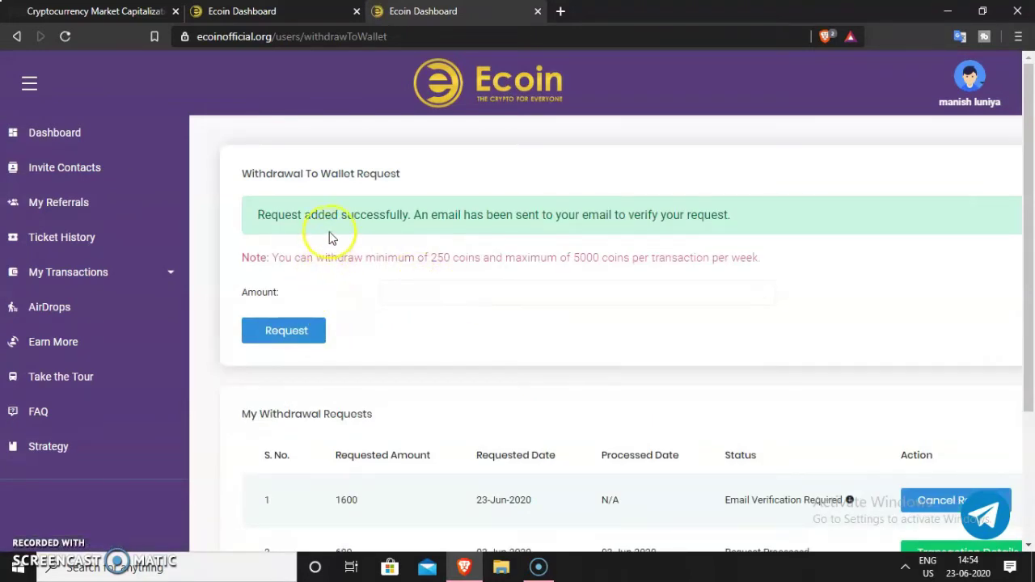
click(286, 216)
Load Gmail in a new tab and view the inbox with the 1600-coin Ecoin withdrawal email
click(560, 11)
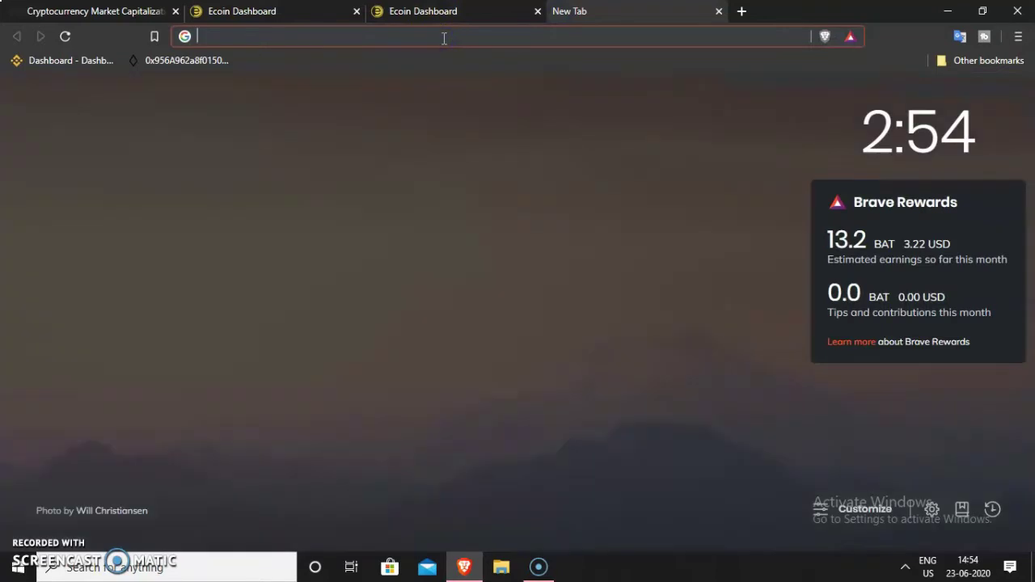
text(mail)
key(Return)
click(416, 13)
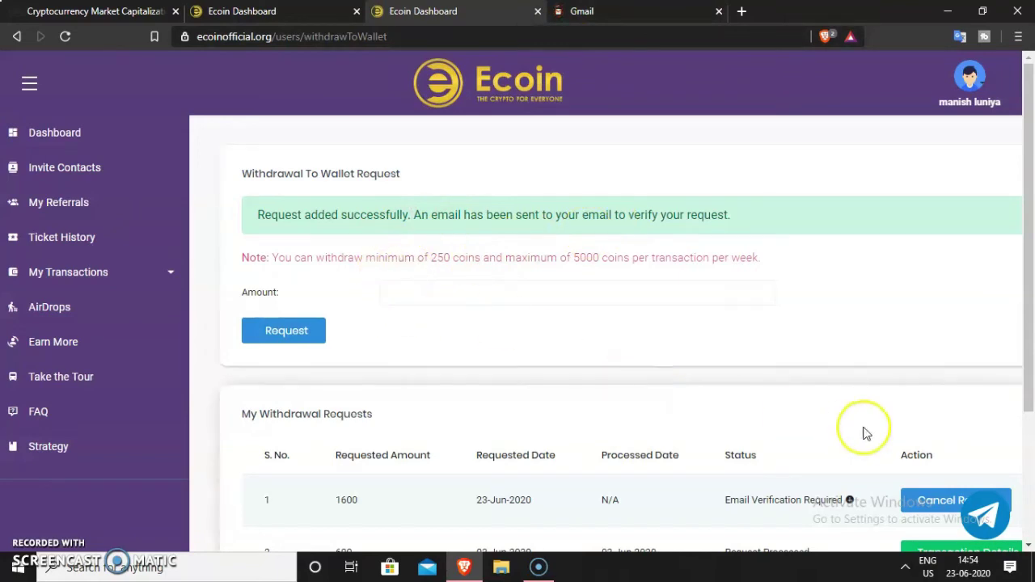
scroll(841, 360, down, 3)
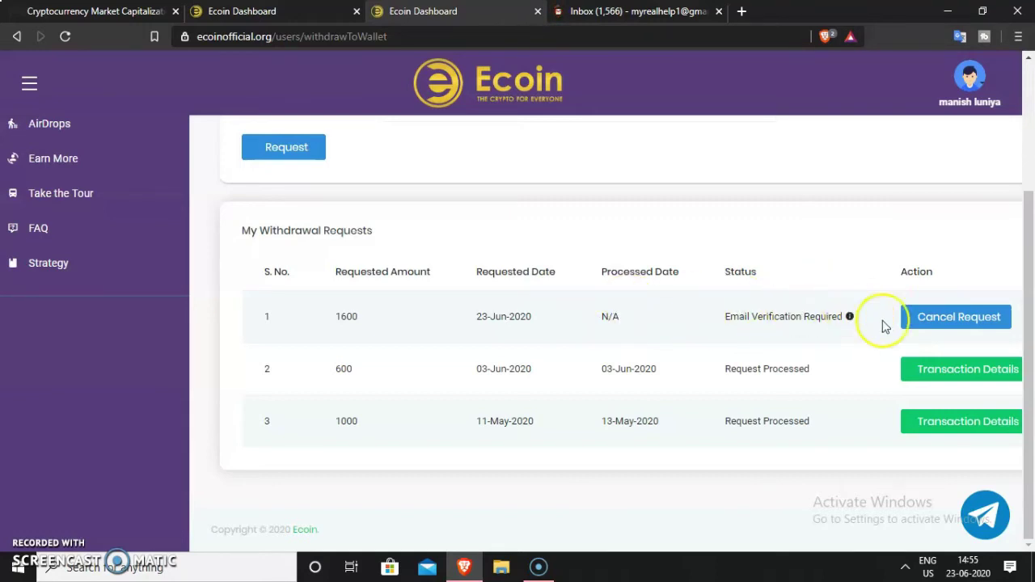
click(964, 319)
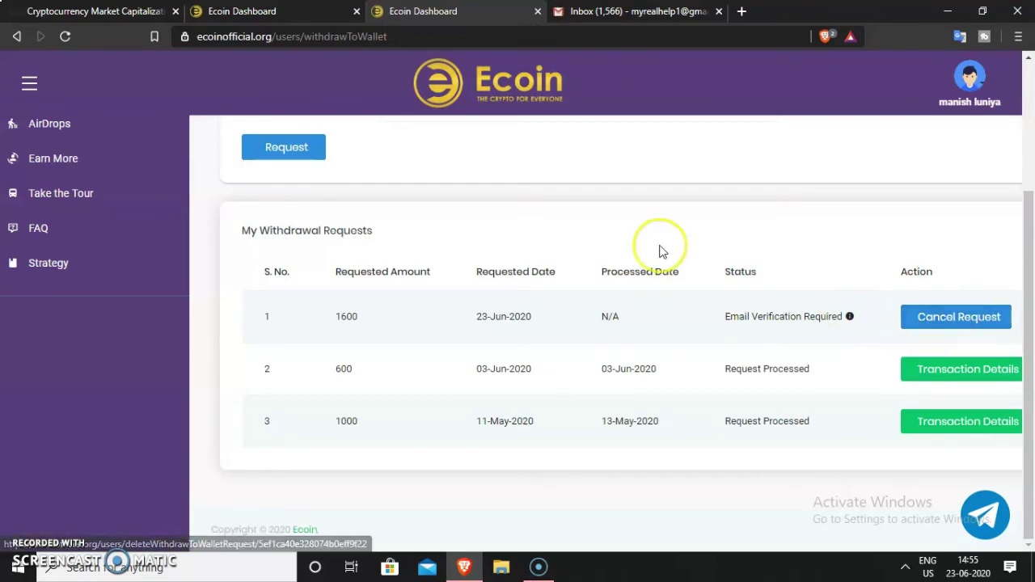
click(639, 12)
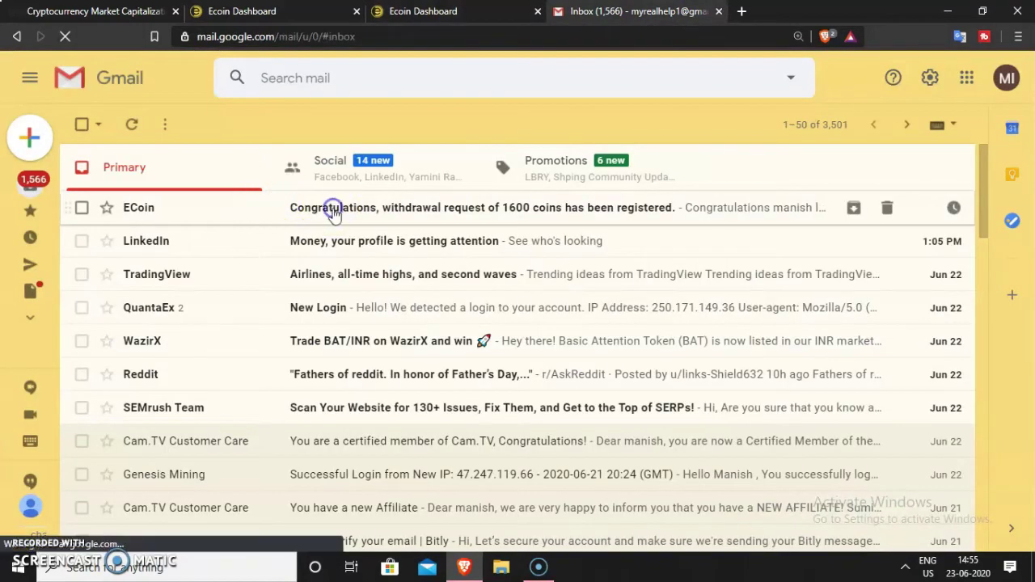
Open the ECoin withdrawal email and use its VERIFY button to confirm the 1600-coin request
click(334, 214)
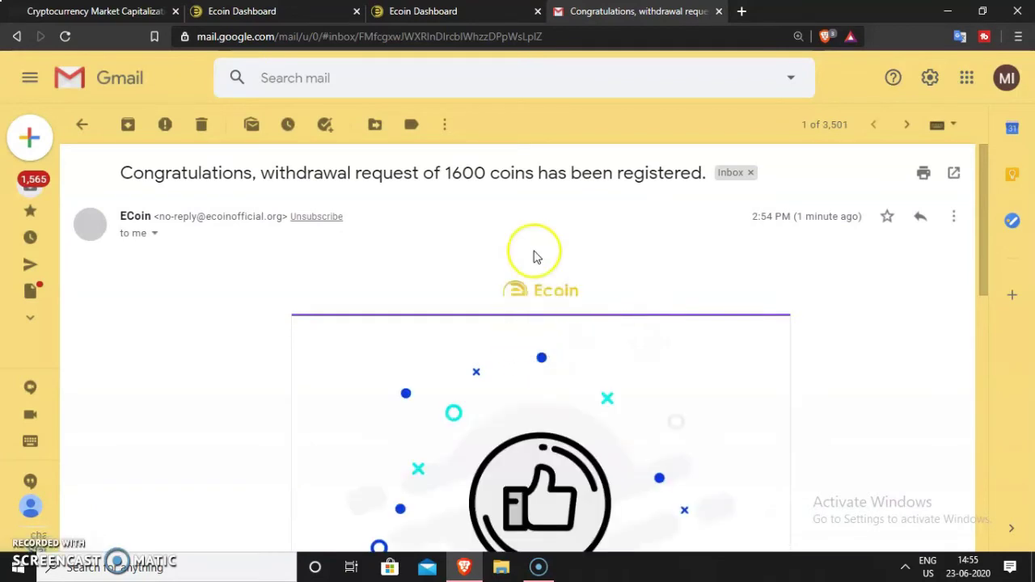
scroll(535, 249, down, 4)
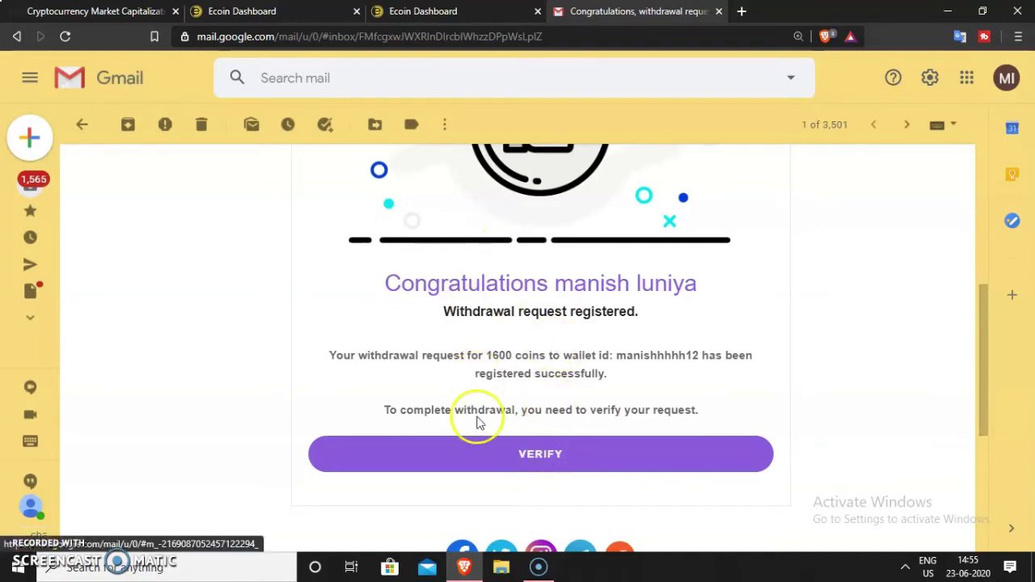
click(550, 460)
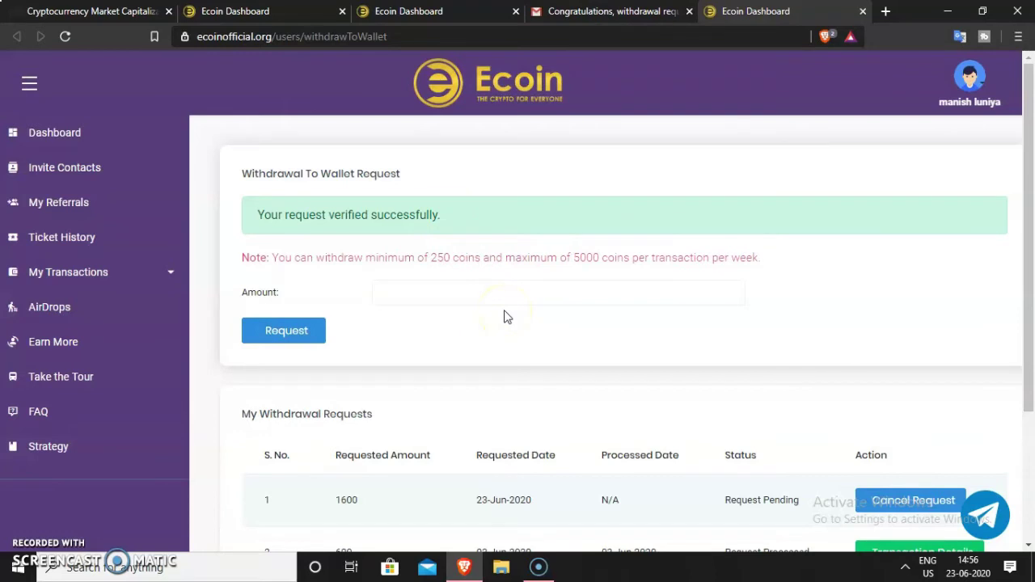
scroll(503, 317, down, 2)
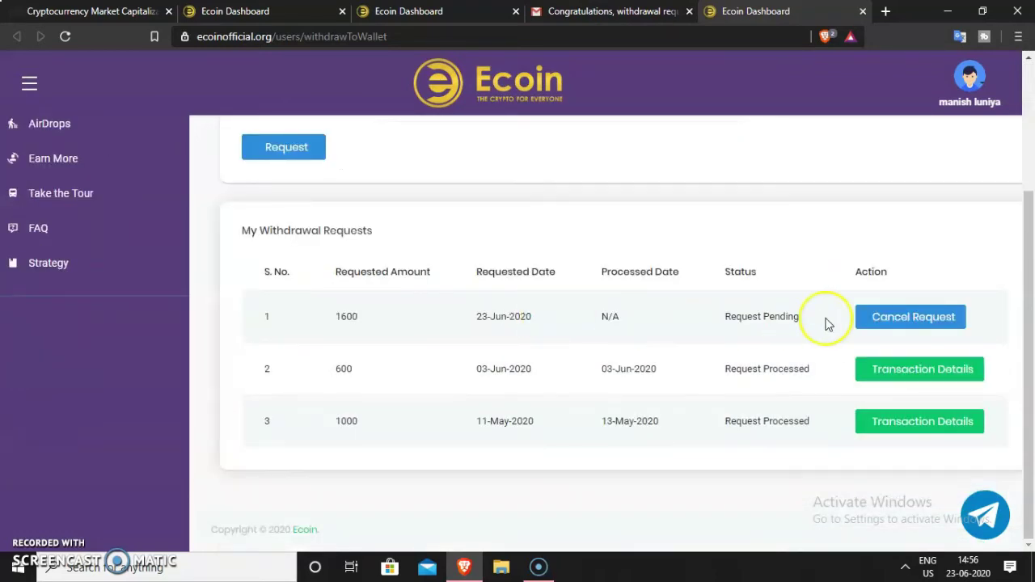
drag(727, 322, 807, 325)
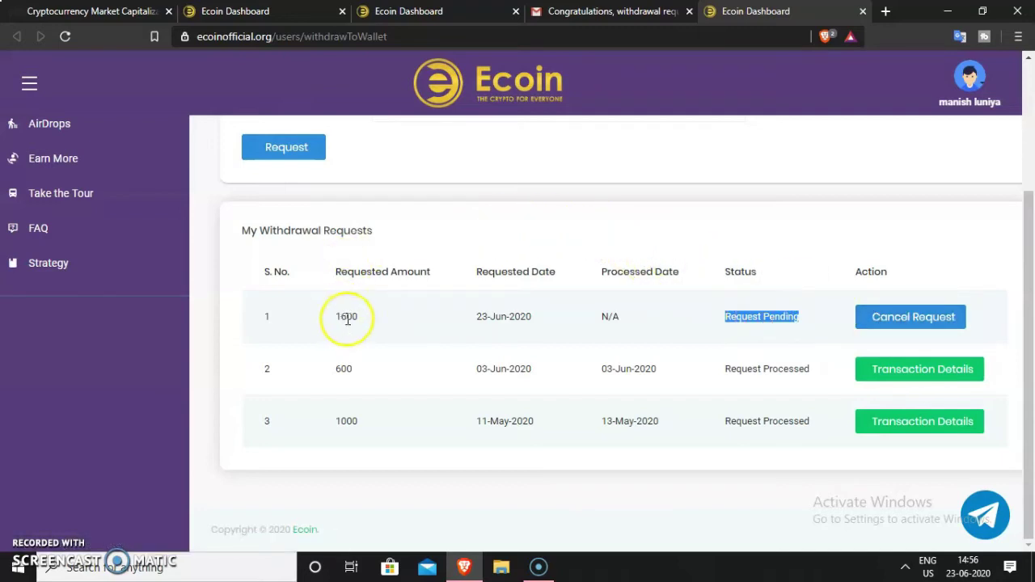
scroll(444, 261, up, 3)
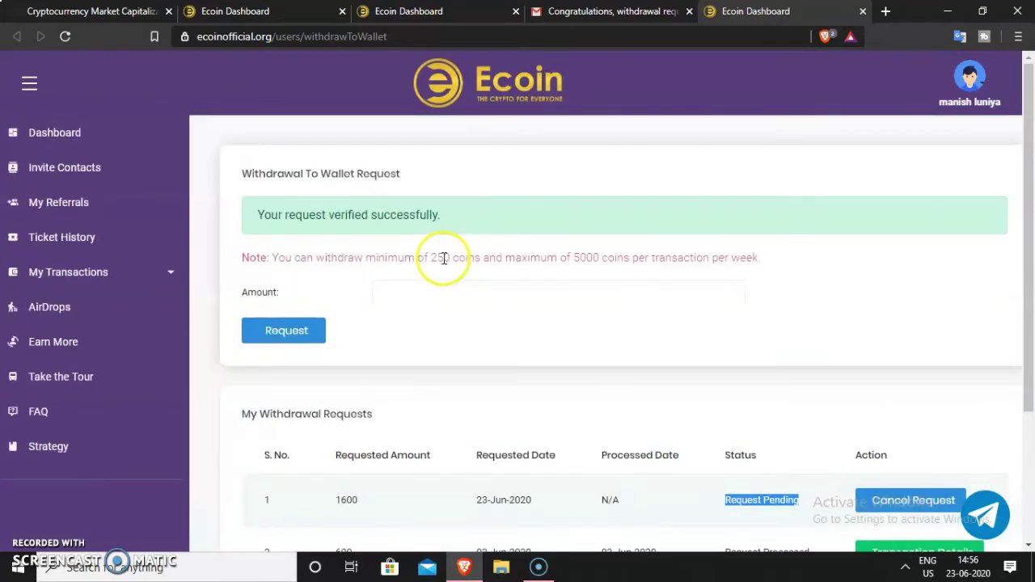
drag(276, 253, 455, 256)
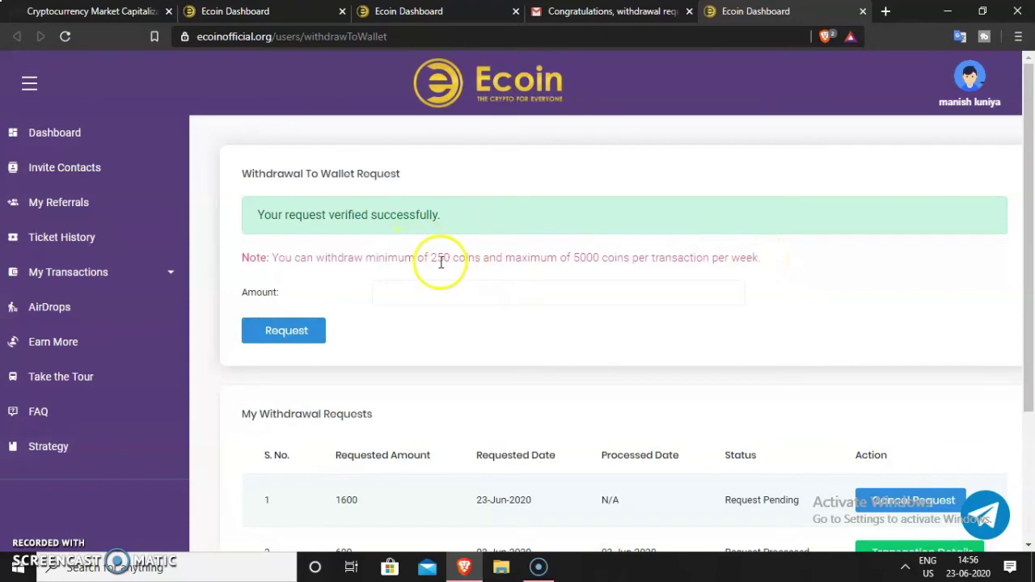
drag(431, 259, 491, 265)
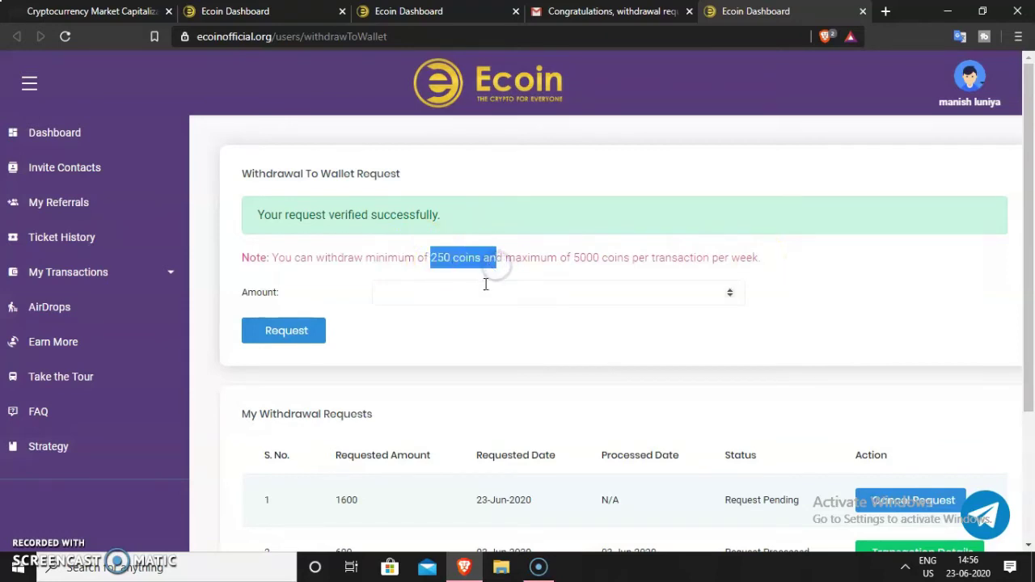
click(485, 284)
click(337, 289)
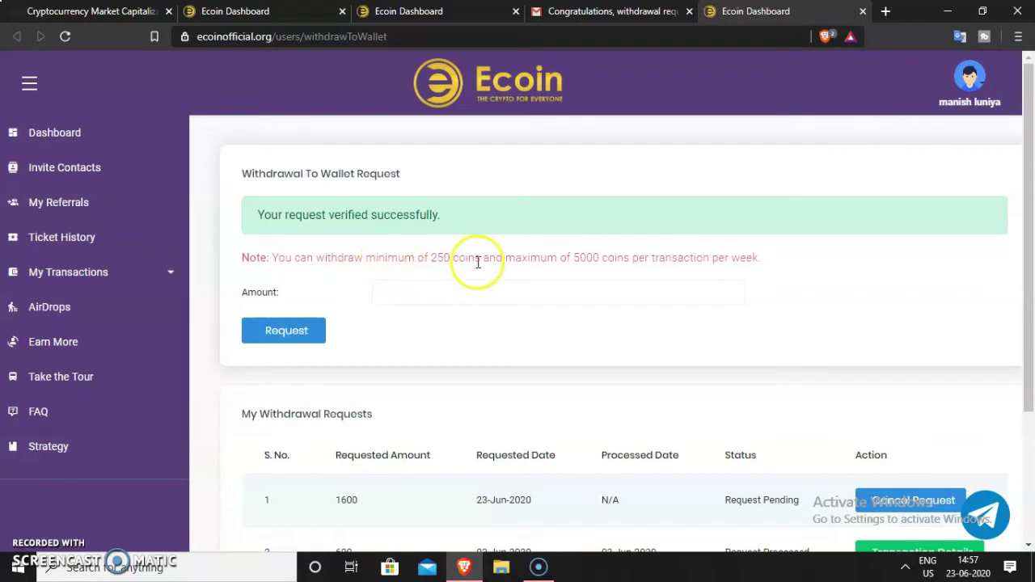
drag(315, 259, 506, 258)
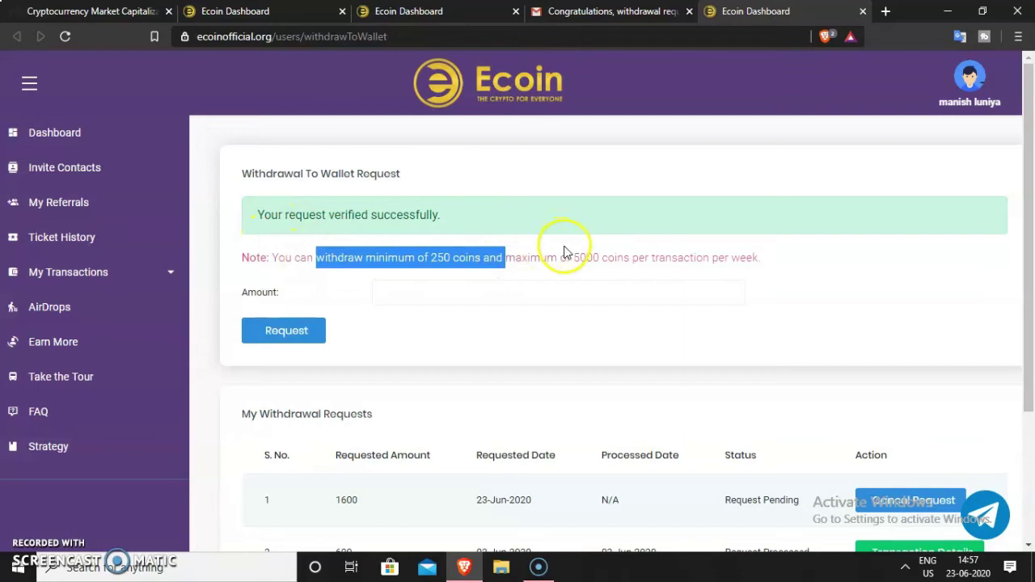
drag(569, 256, 629, 257)
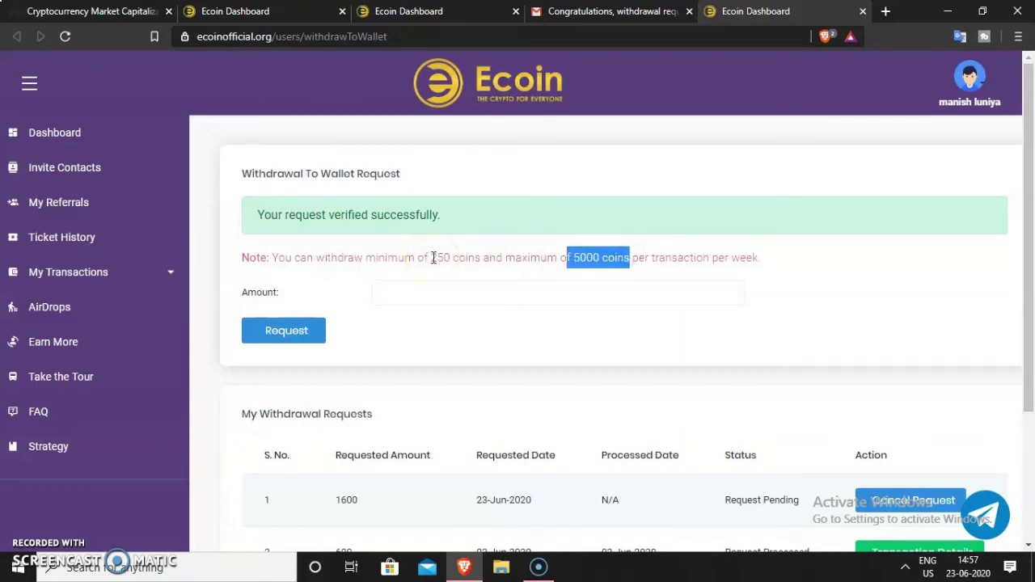
click(470, 300)
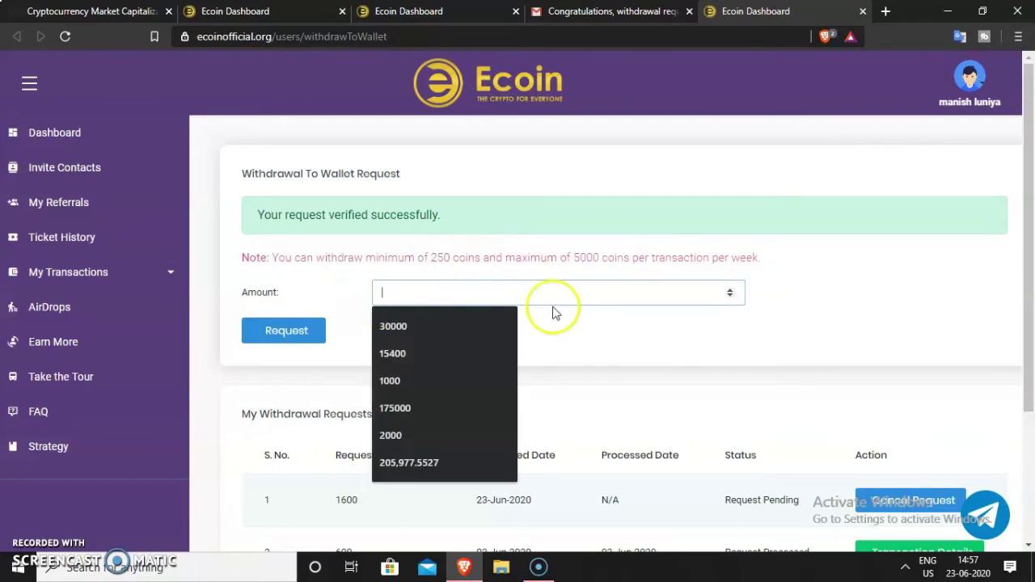
key(F5)
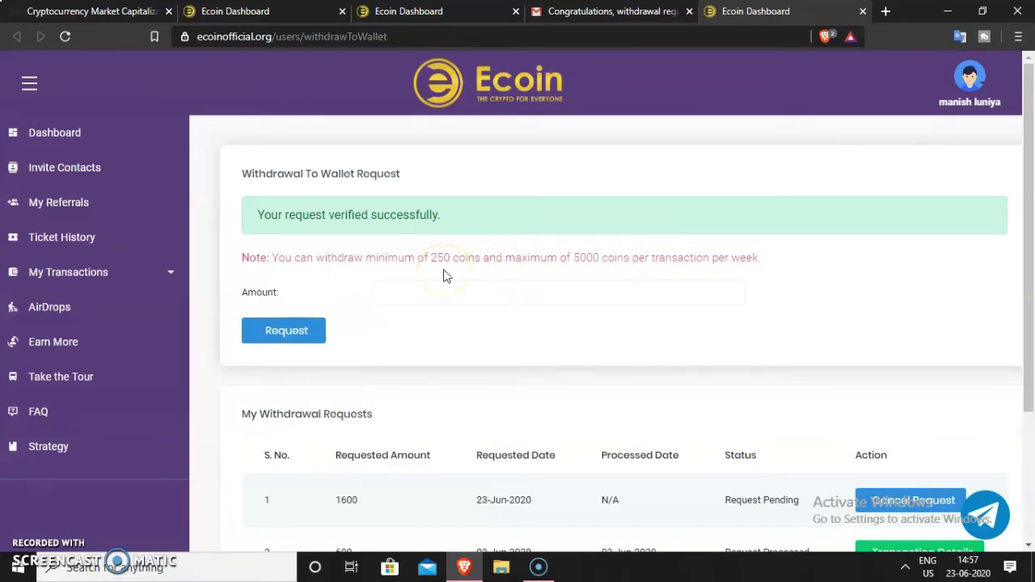
drag(427, 257, 473, 260)
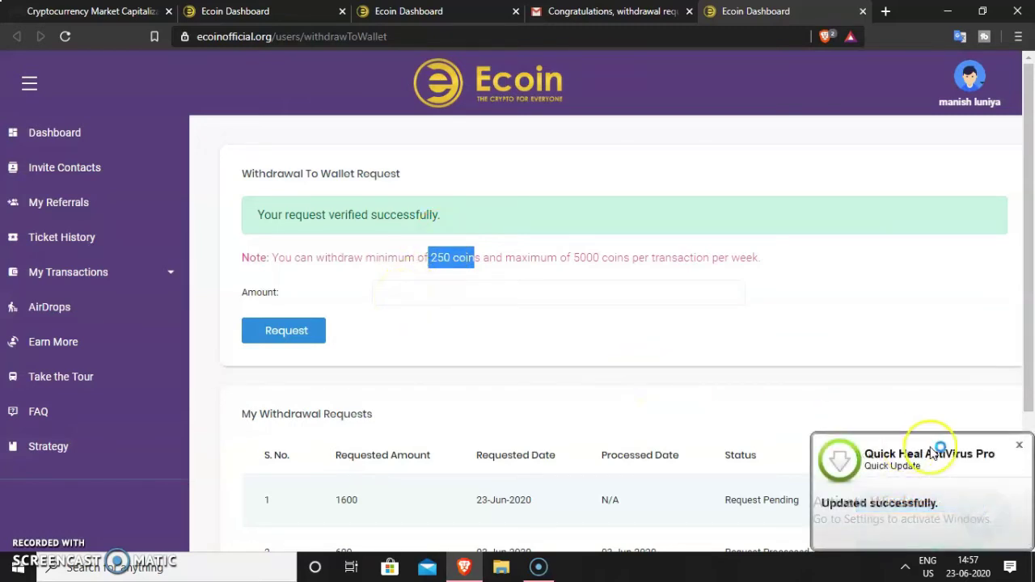
click(1019, 452)
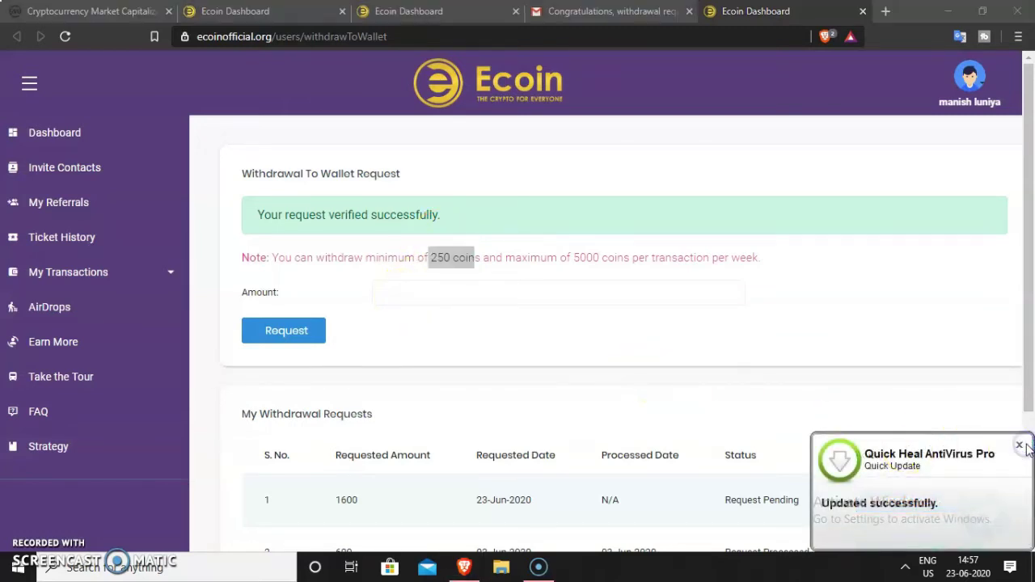
click(1022, 443)
Dismiss the Quick Heal popup and reload My Withdrawal Requests to show the 1600-coin request processed
click(1016, 443)
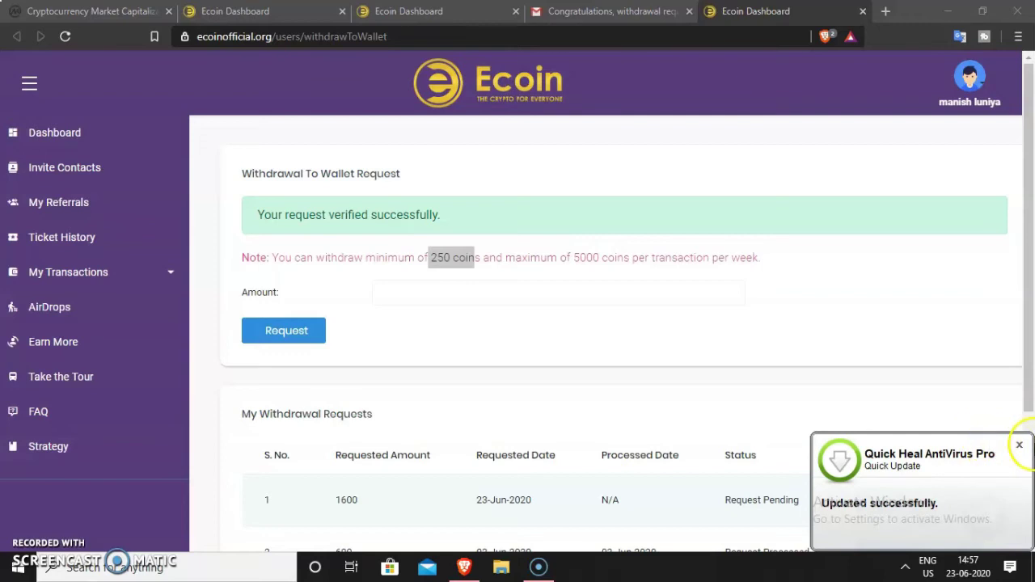
click(1020, 447)
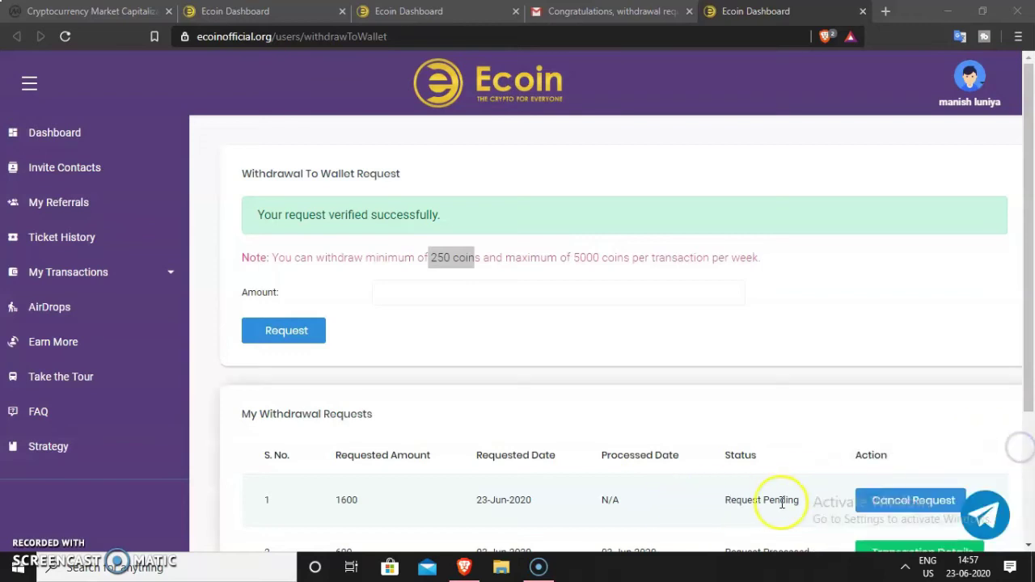
scroll(797, 503, down, 2)
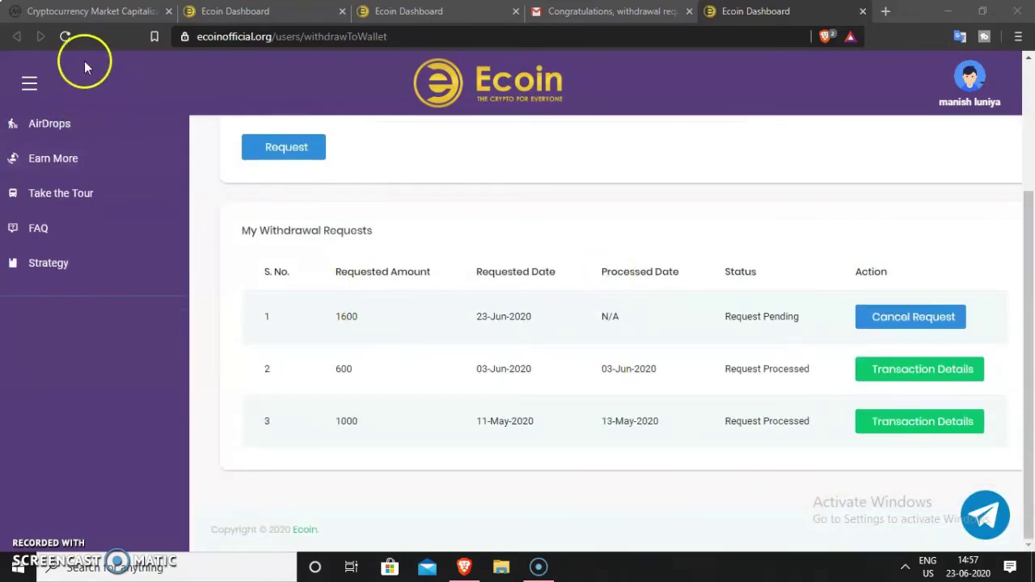
click(65, 36)
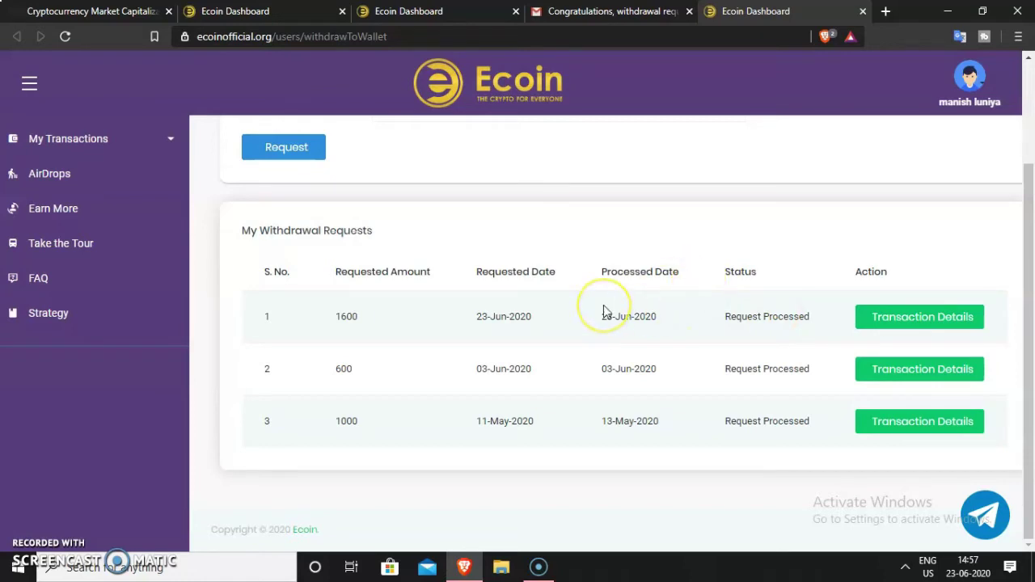
click(503, 265)
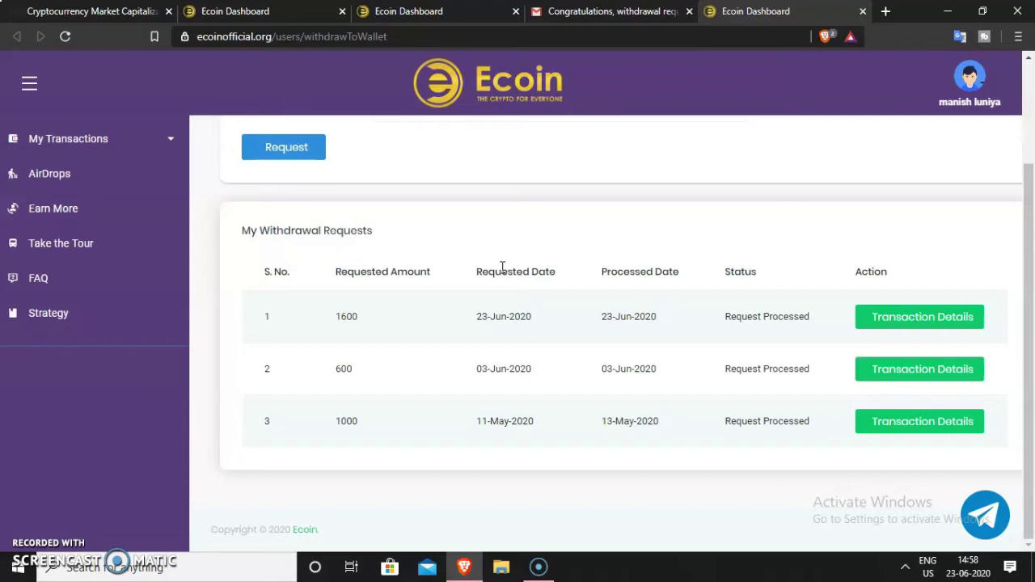
click(515, 254)
click(468, 301)
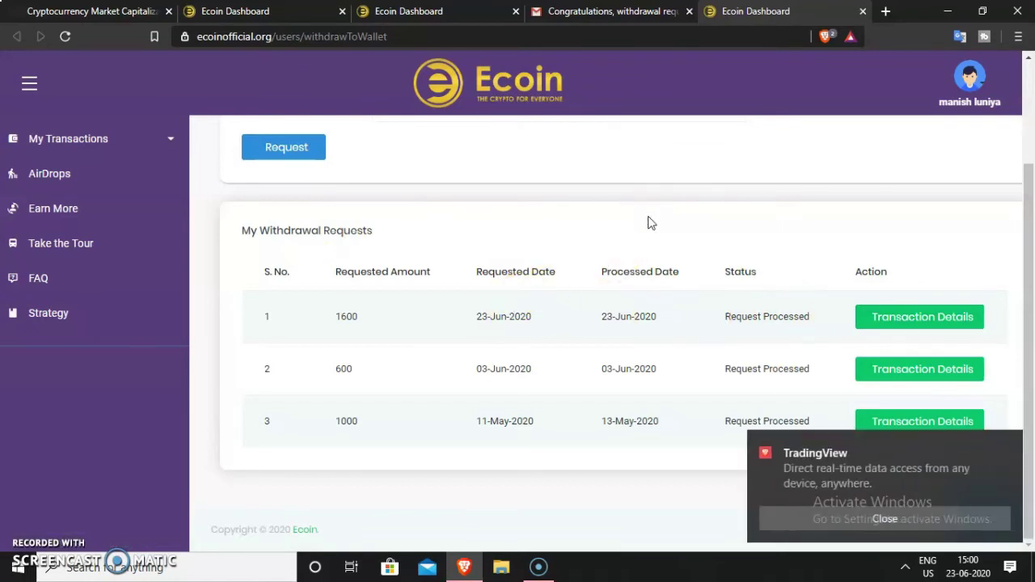
Dismiss the TradingView toast, then open and close a blank tab to return to ProBit
click(1006, 441)
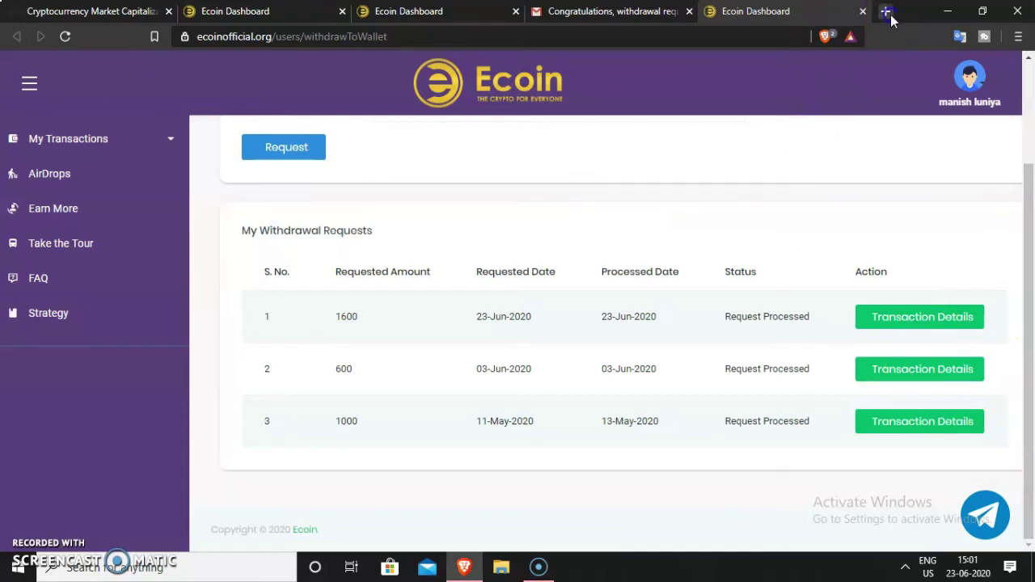
click(885, 11)
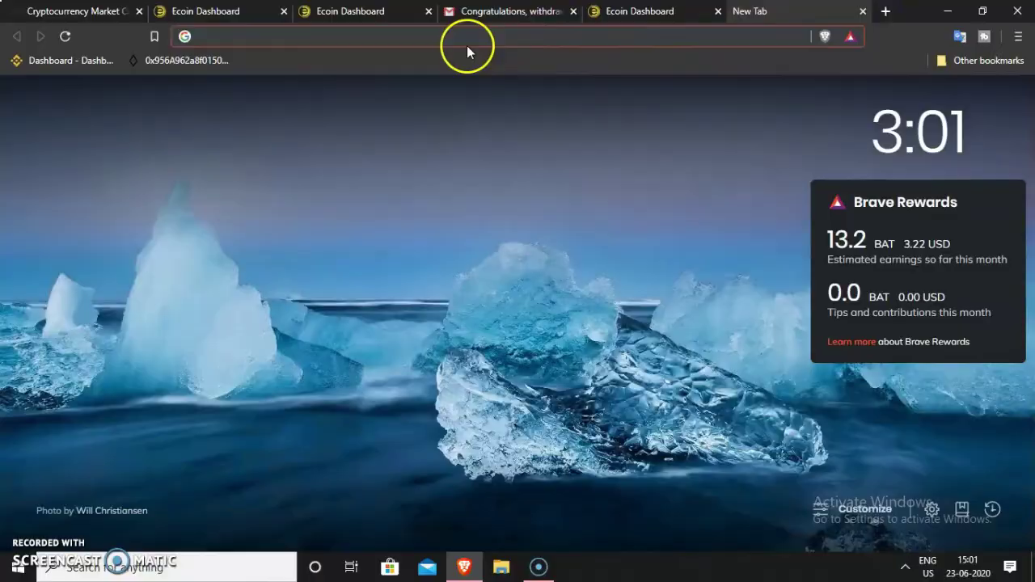
key(ctrl+w)
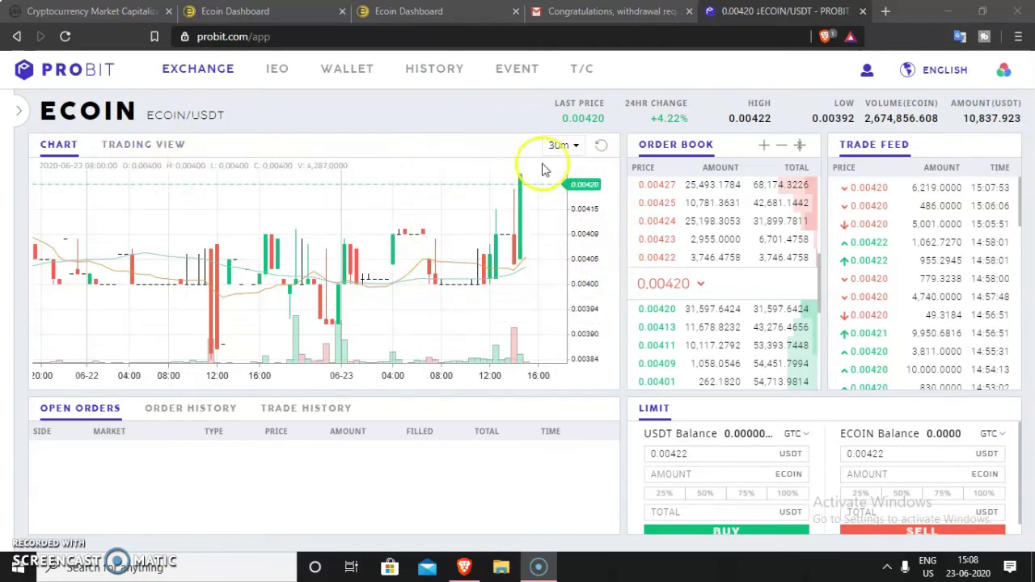
Enter a 2000 ECOIN sell amount at 0.00422 USDT, after trying 10000 and 5000, totalling 8.44
click(760, 453)
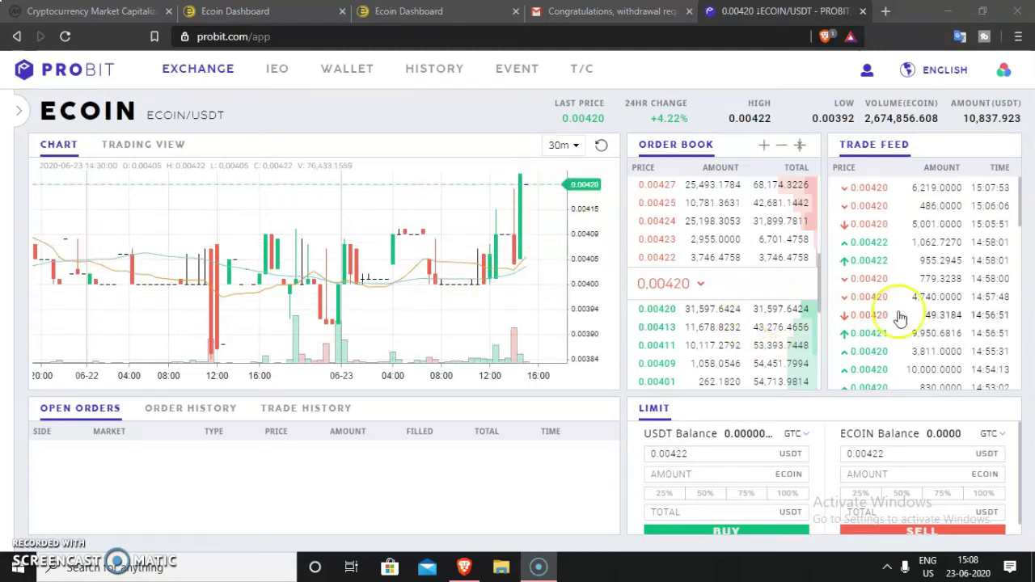
click(873, 473)
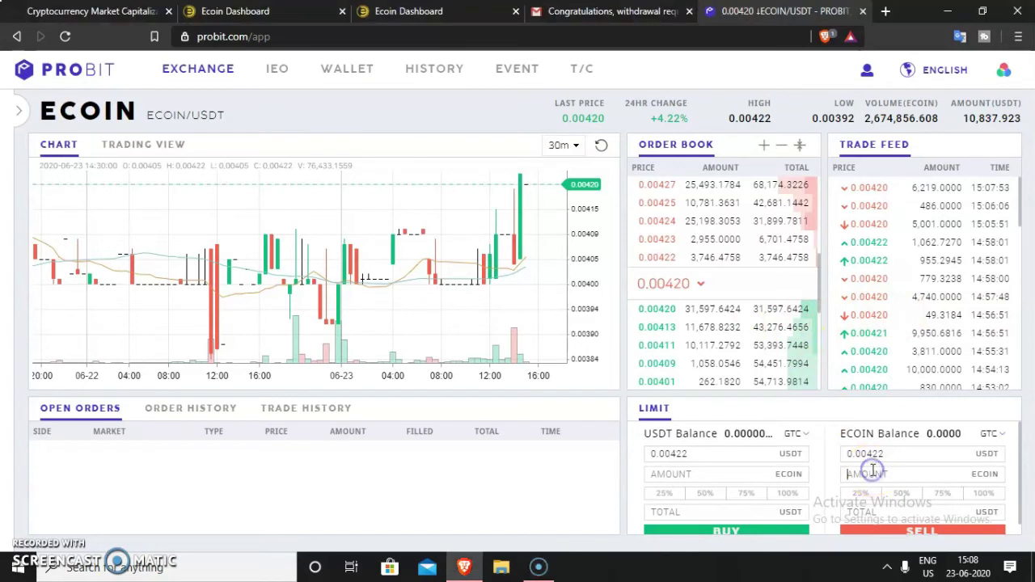
text(100)
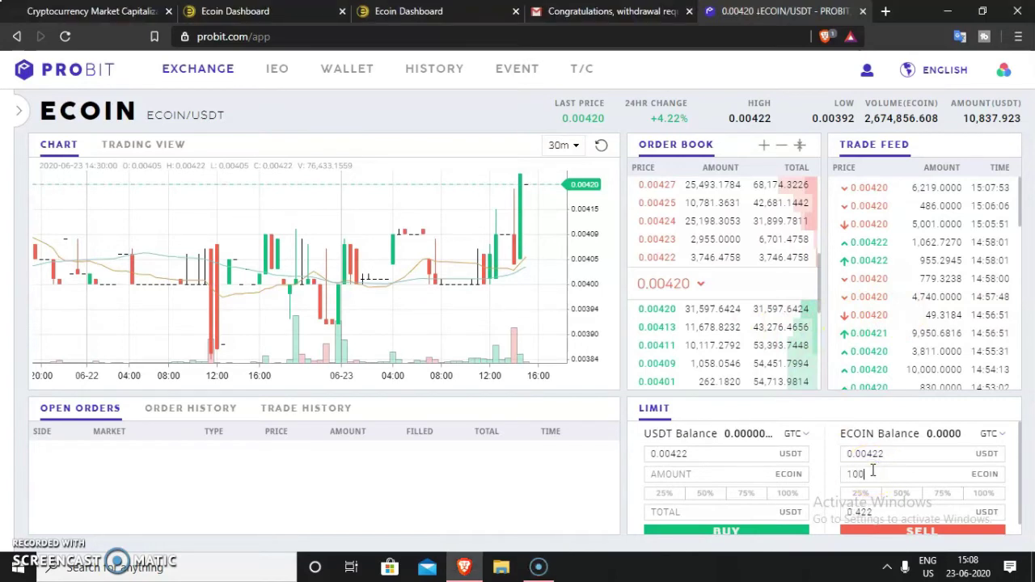
text(00)
key(BackSpace)
key(BackSpace)
key(BackSpace)
key(BackSpace)
key(BackSpace)
text(5000)
key(BackSpace)
key(BackSpace)
key(BackSpace)
key(BackSpace)
text(2000)
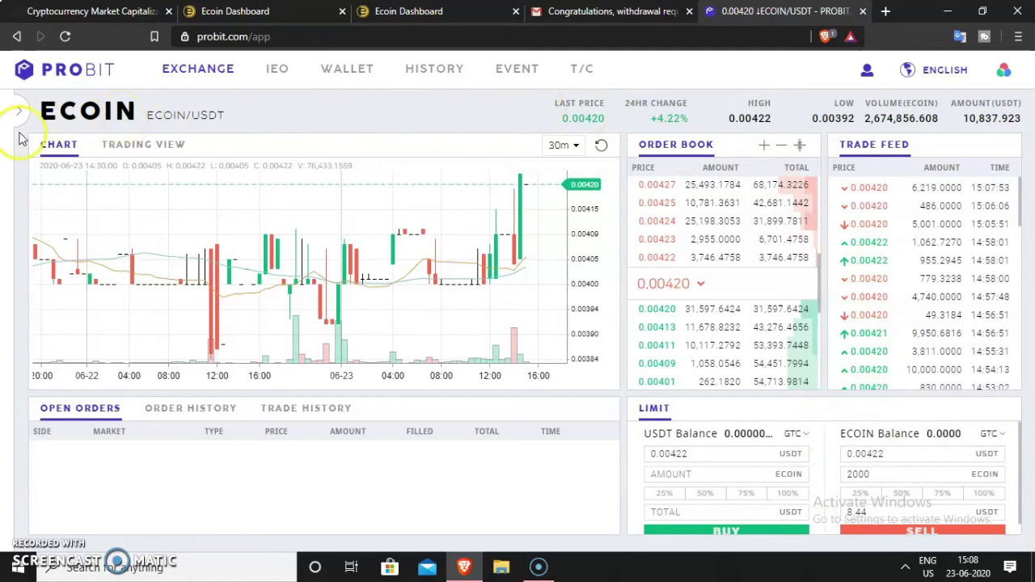
drag(198, 71, 212, 117)
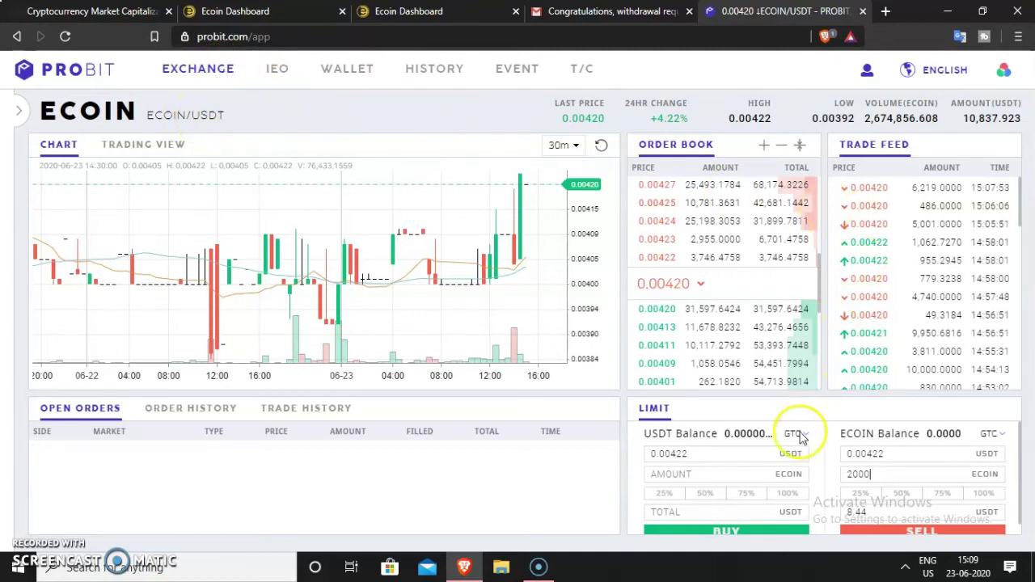
Keep the ECOIN/USDT sell form at 2000 ECOIN and 0.00422 USDT, dismissing the price autofill suggestion
click(751, 458)
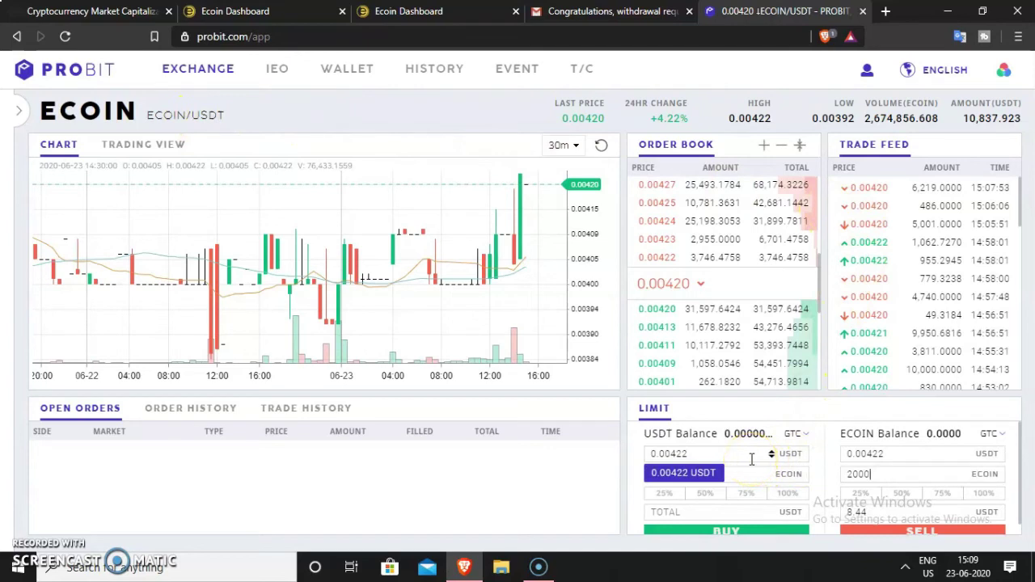
click(889, 454)
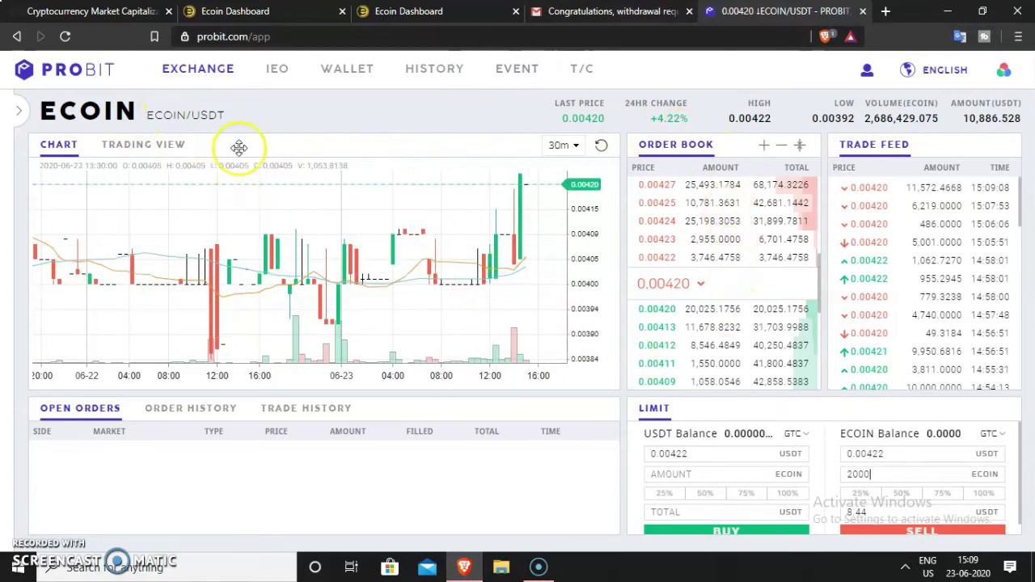
click(281, 120)
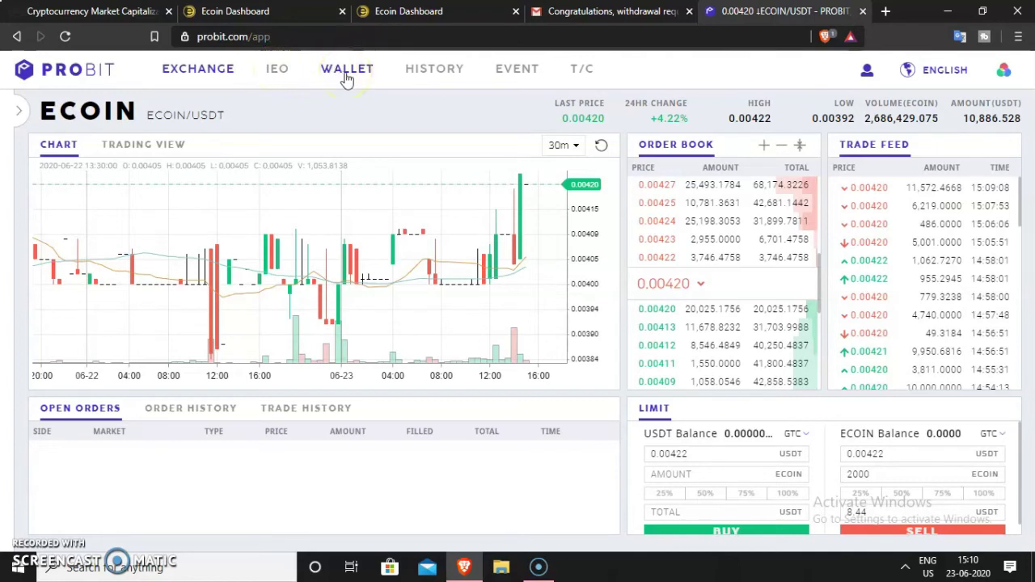
In the wallet's Deposit section, search for and select ECOIN
click(346, 74)
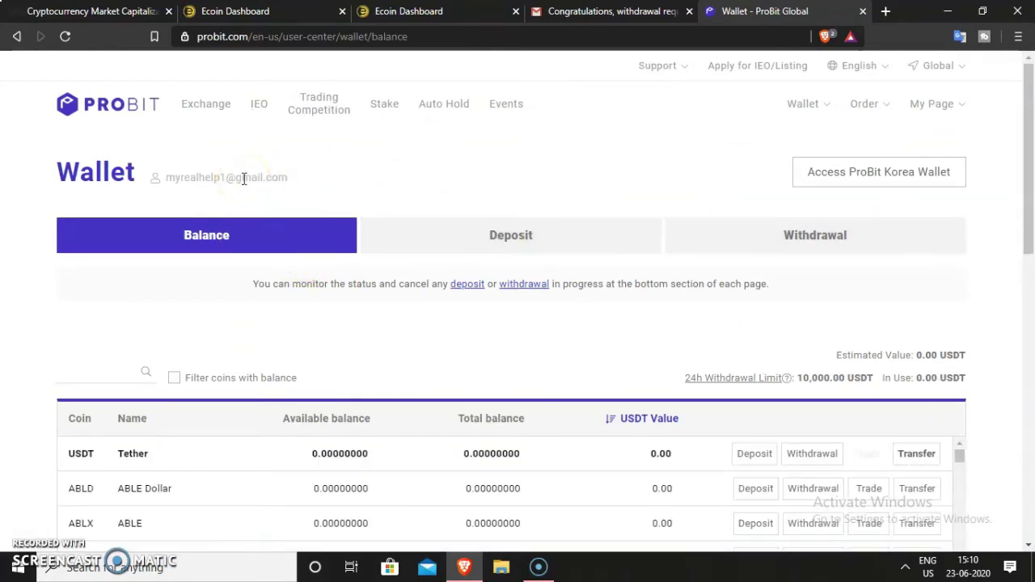
click(532, 242)
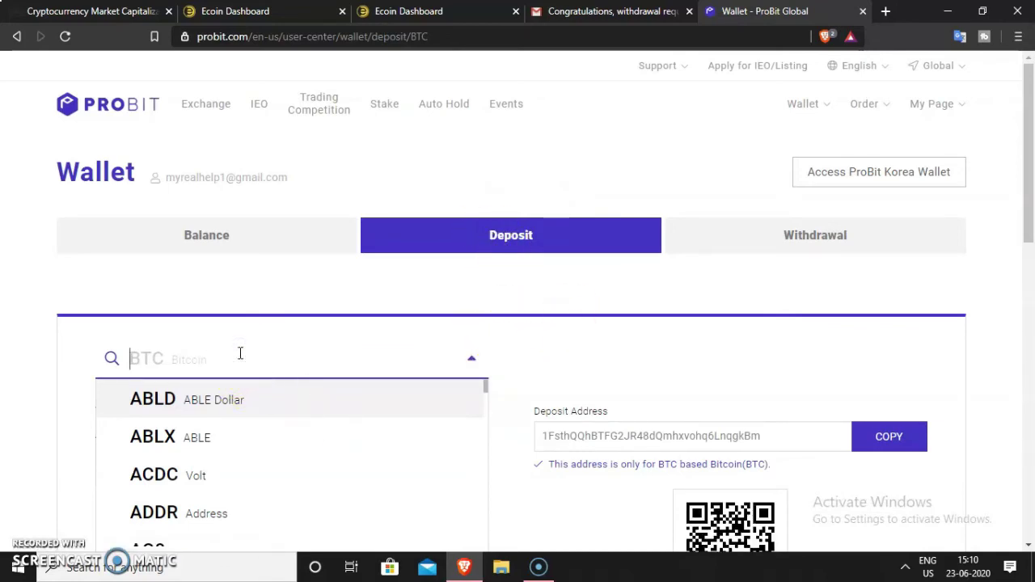
text(ecoin)
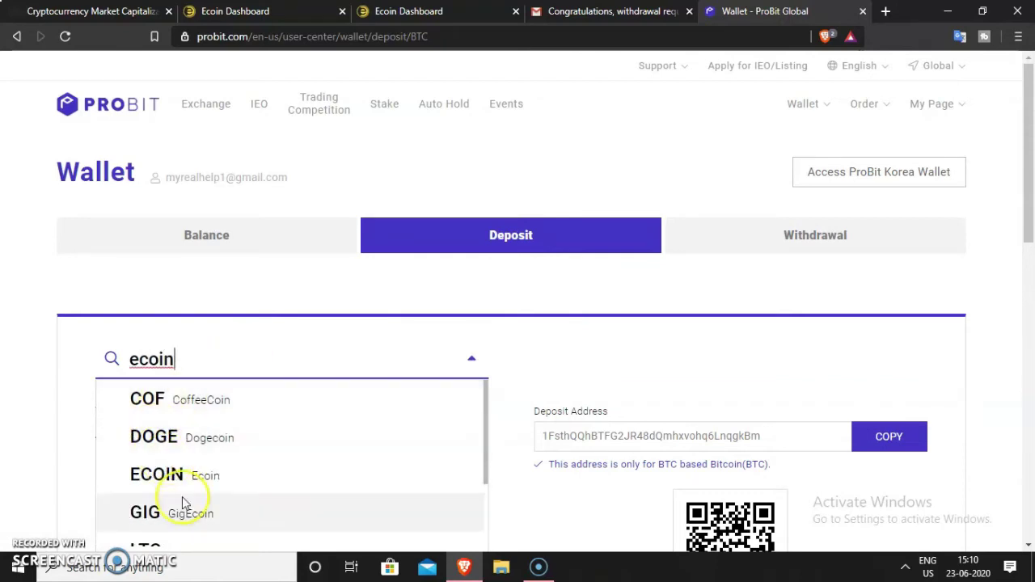
click(166, 476)
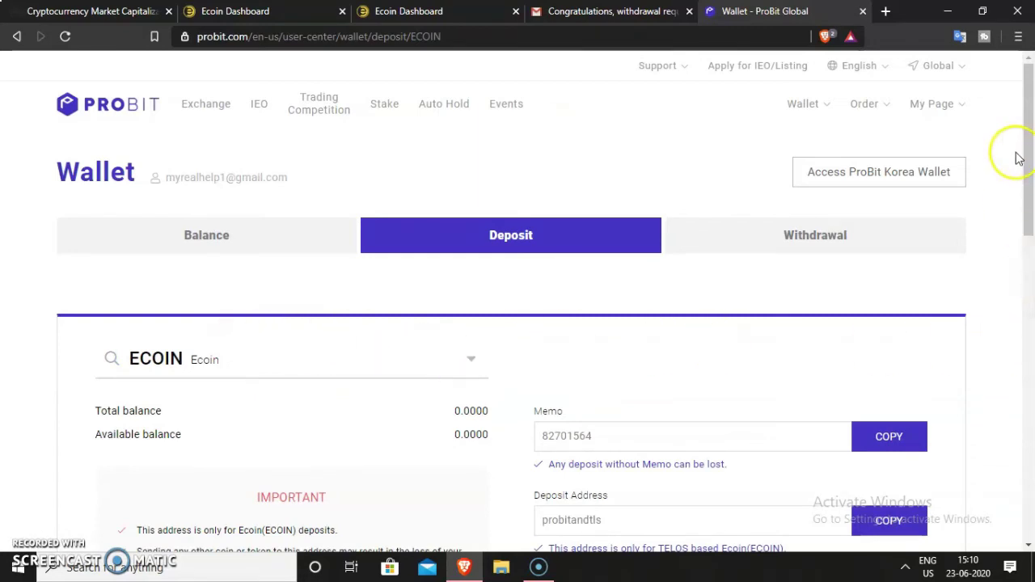
Copy the ECOIN deposit address, probitandtls, from the deposit details
scroll(1017, 159, down, 3)
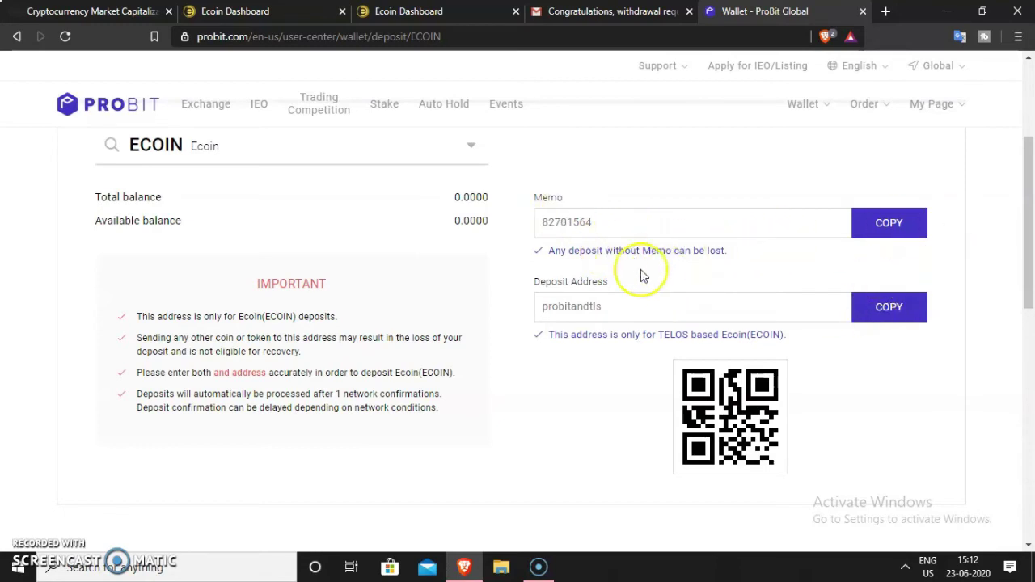
scroll(641, 269, up, 3)
scroll(642, 273, down, 5)
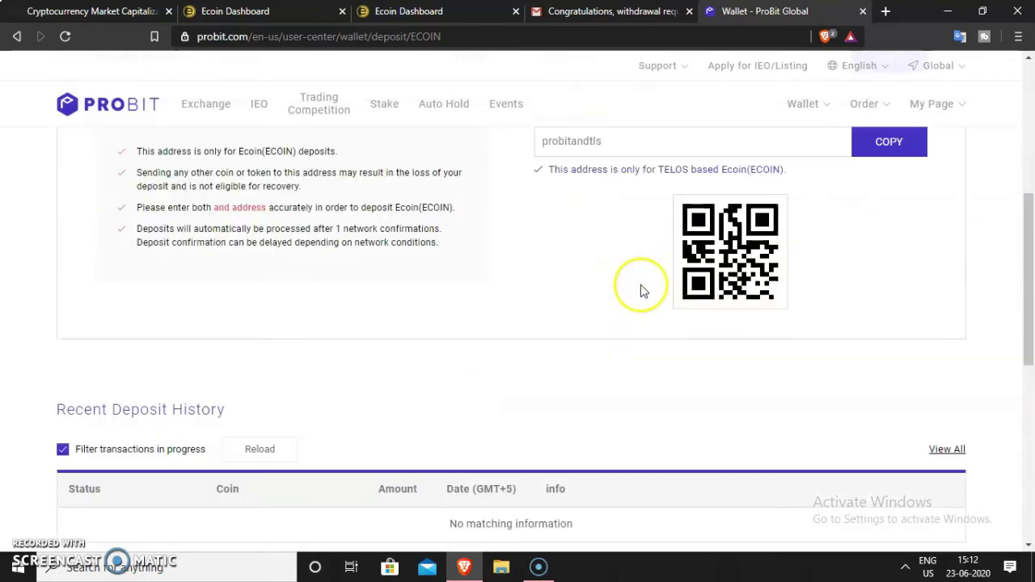
click(904, 144)
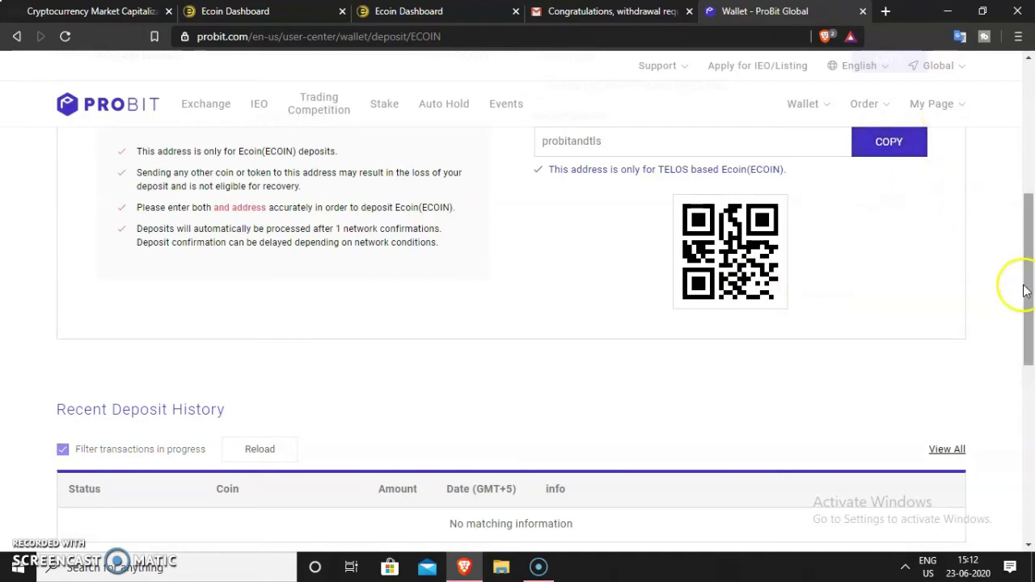
drag(1025, 291, 1026, 263)
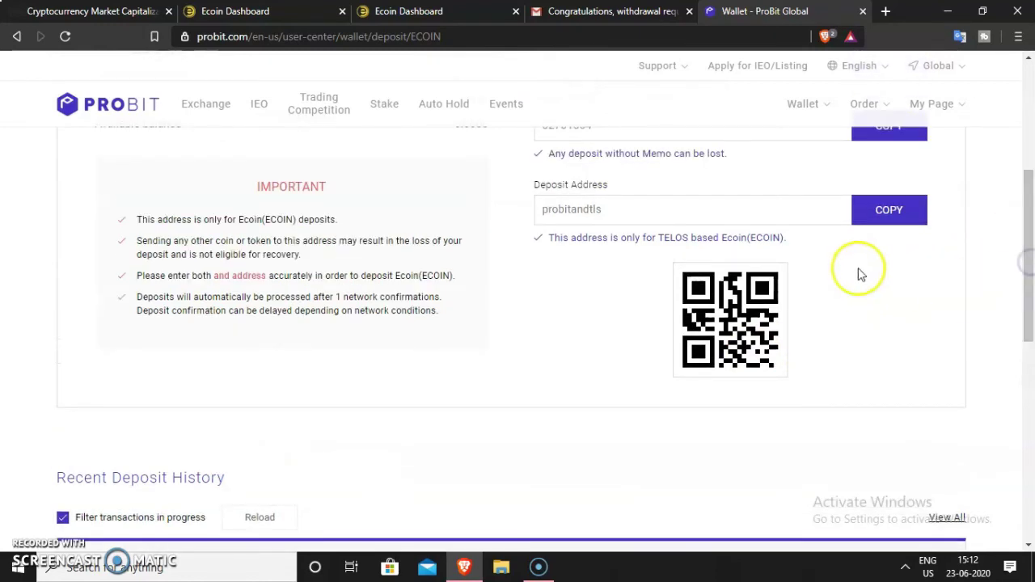
scroll(857, 271, up, 1)
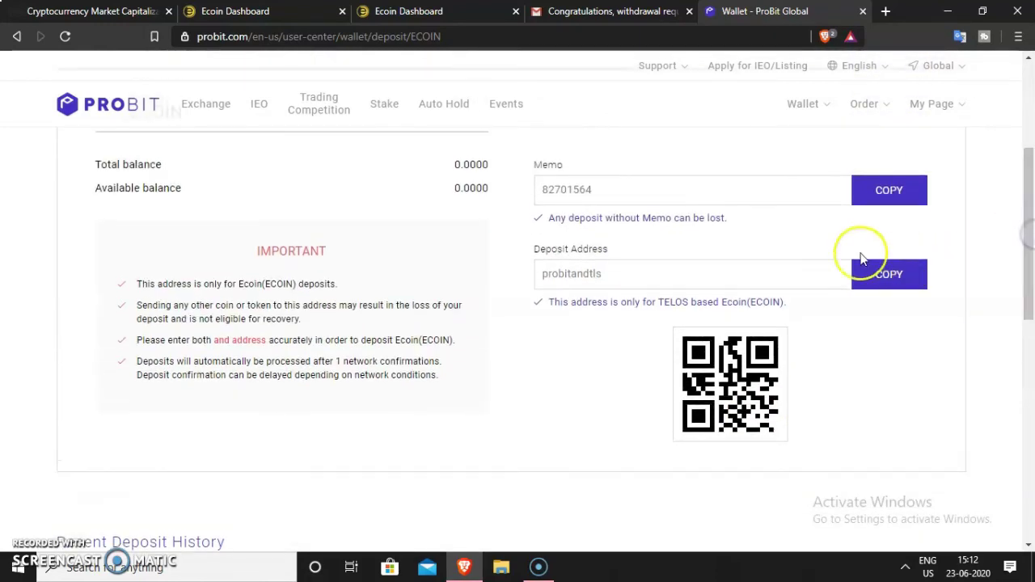
click(887, 274)
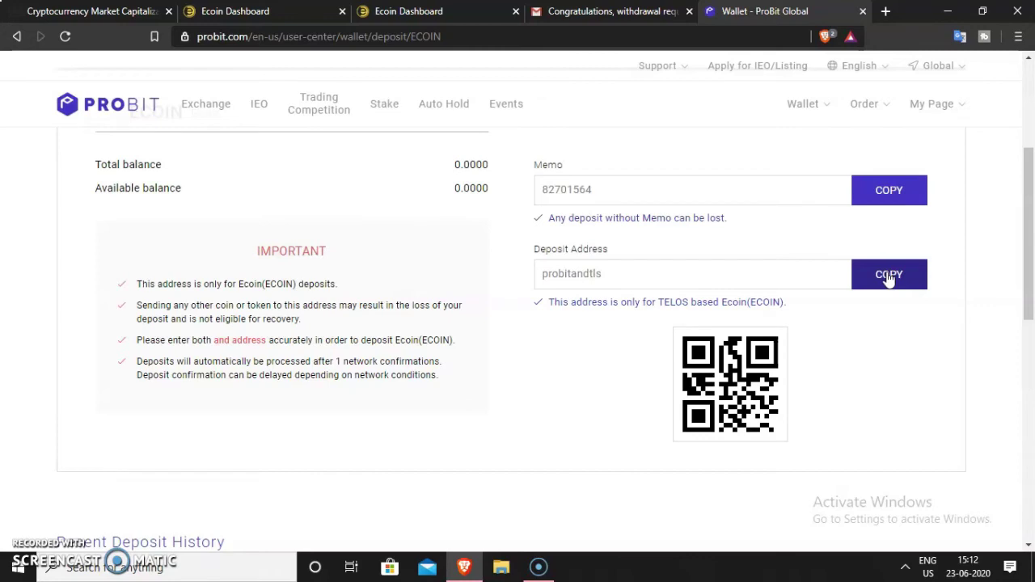
click(888, 275)
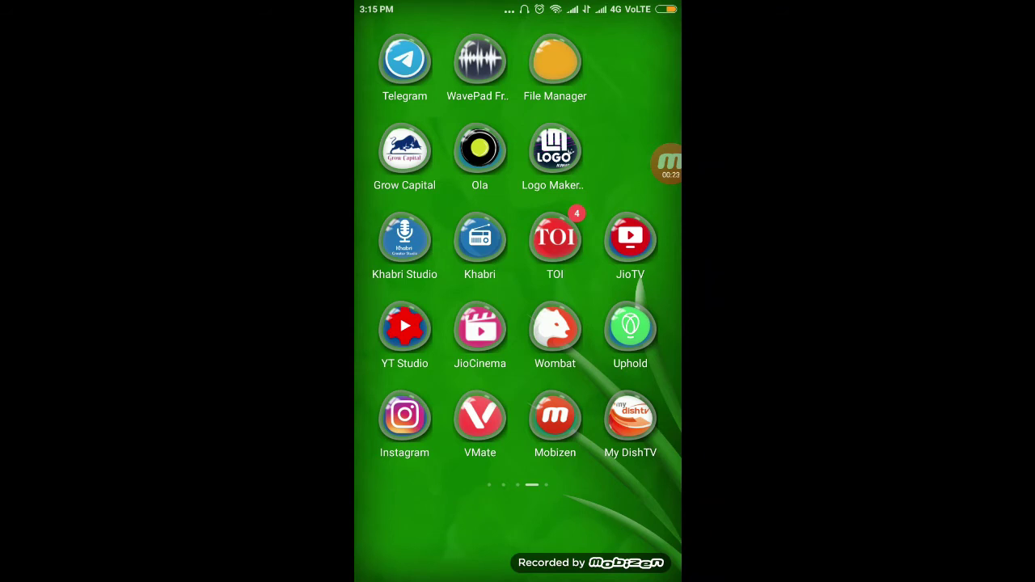
Launch the Wombat wallet app from the Android home screen
click(399, 313)
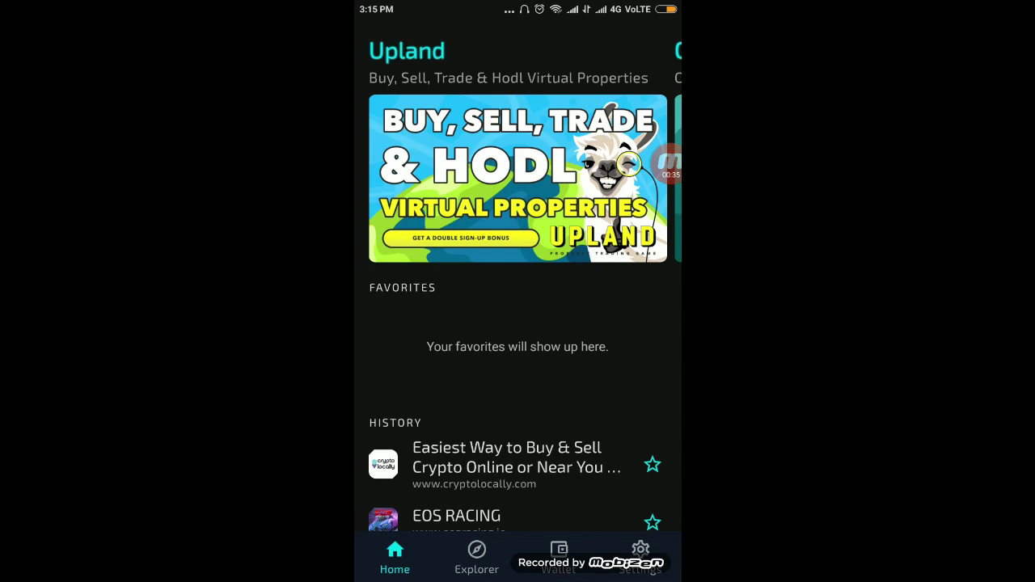
Open the ECOIN - NEW token page showing the 3259 ECOIN balance and airdrop transfers
click(559, 557)
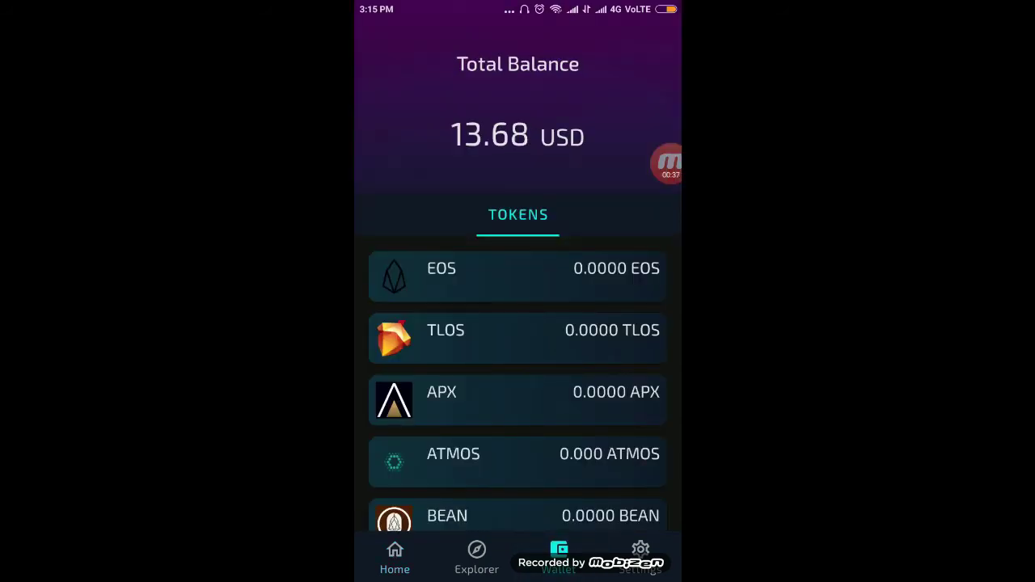
scroll(517, 364, down, 10)
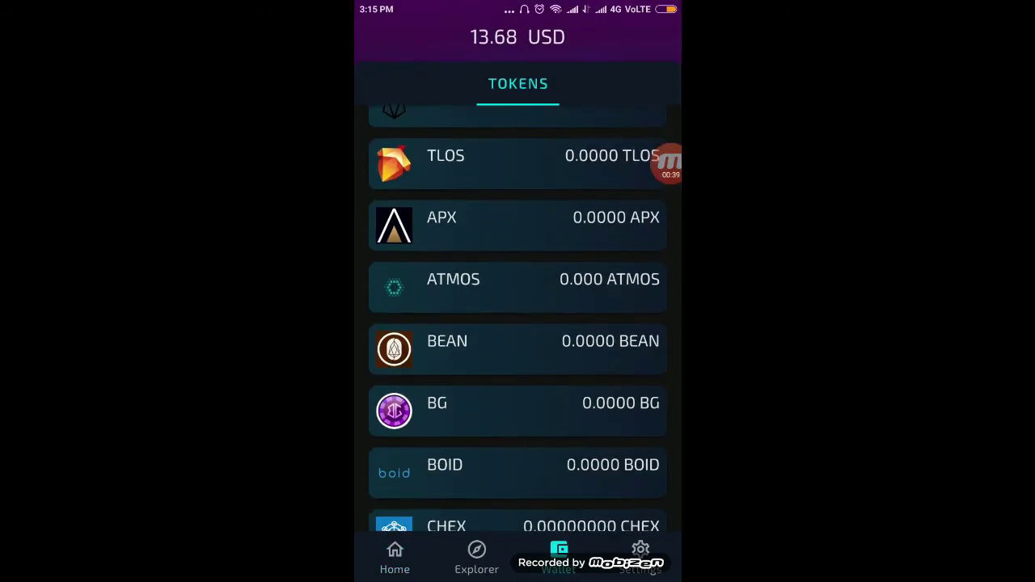
scroll(518, 323, down, 2)
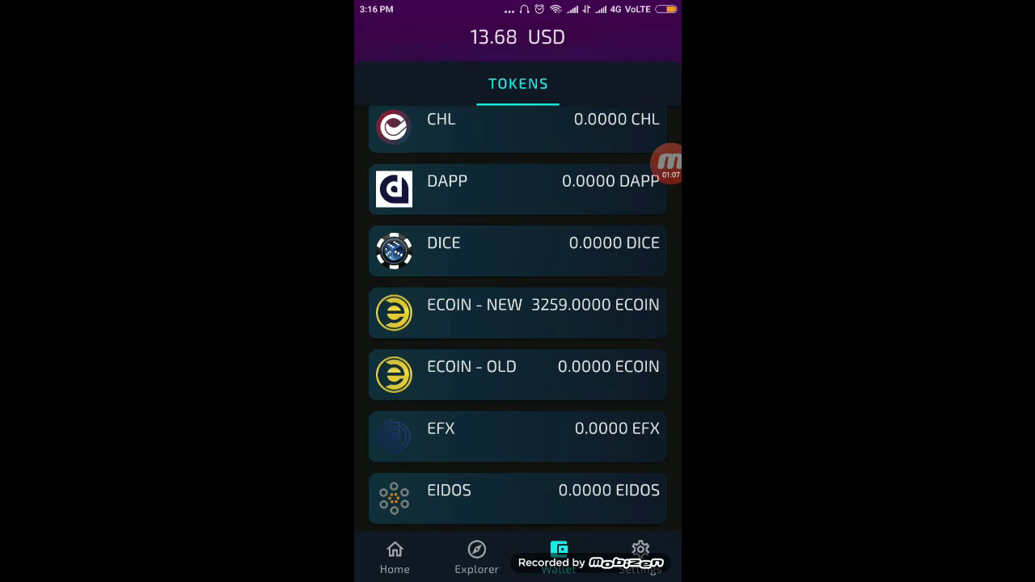
click(517, 312)
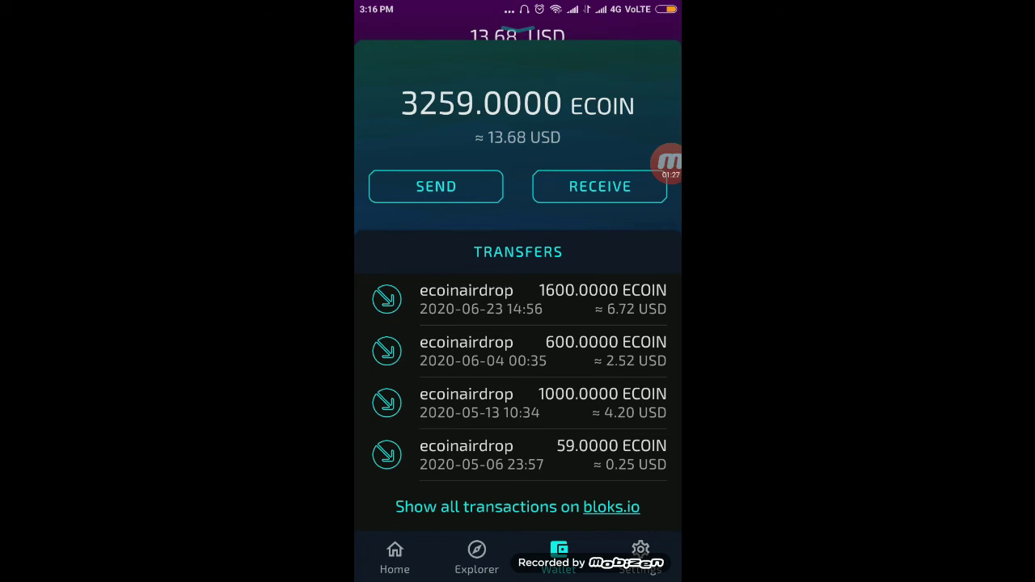
Start an ECOIN send and enter probitandtls as the receiver account
click(436, 186)
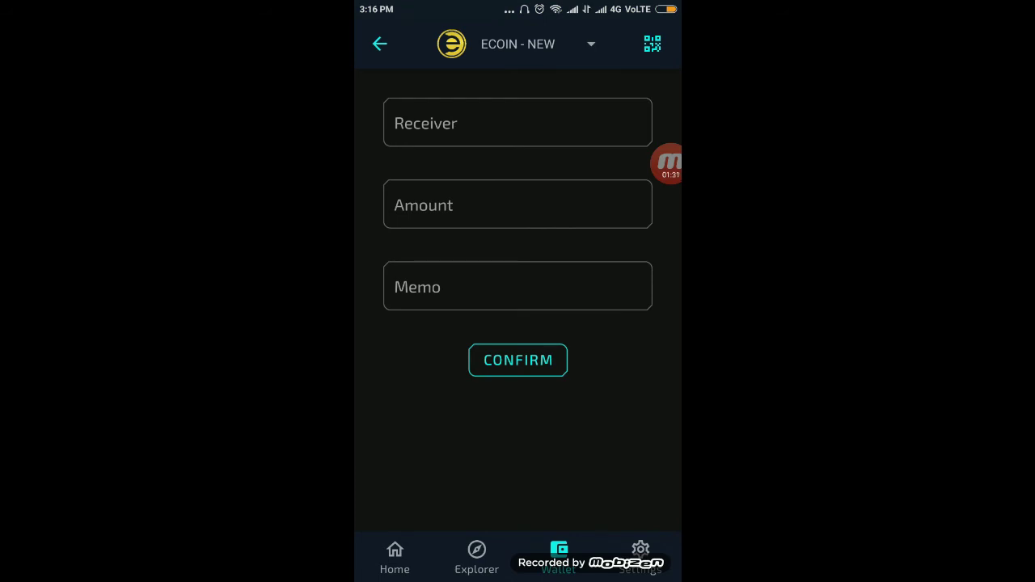
click(517, 123)
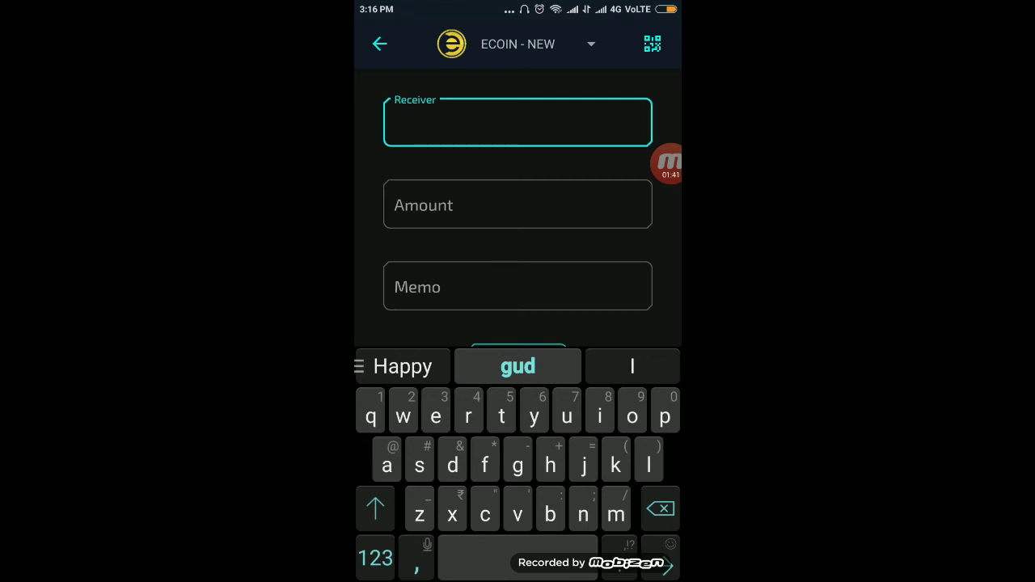
text(pr)
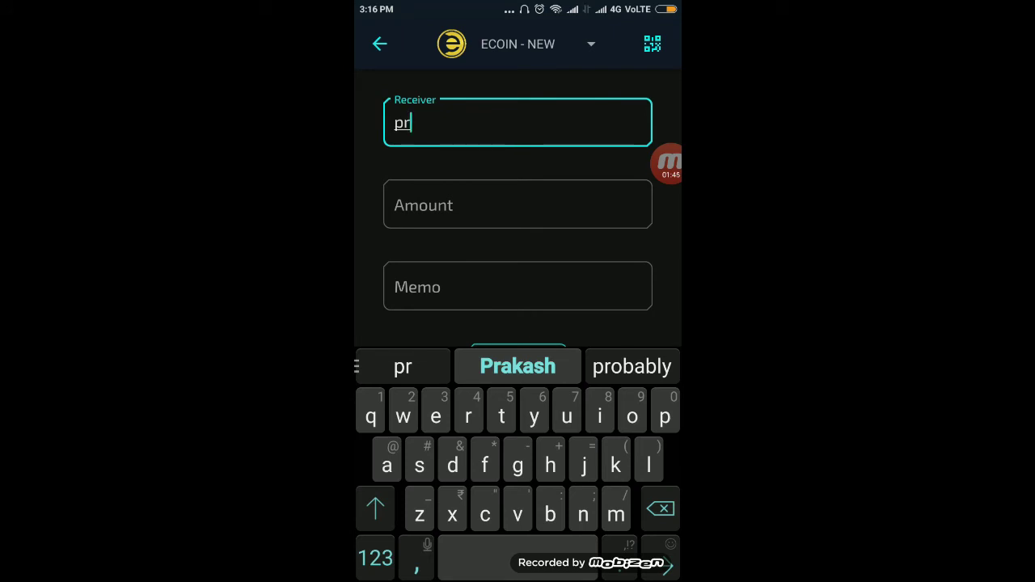
text(o)
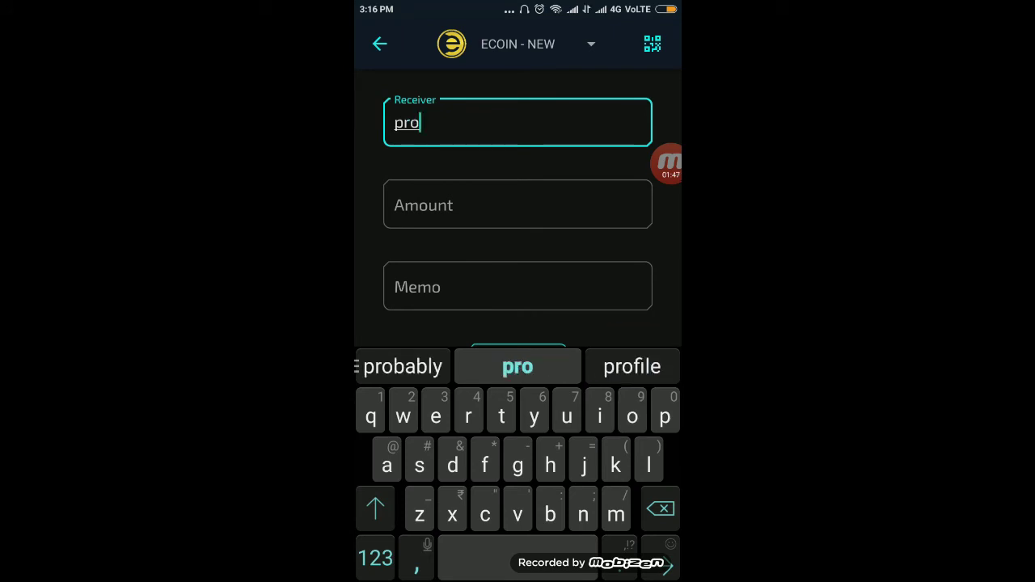
text(bit)
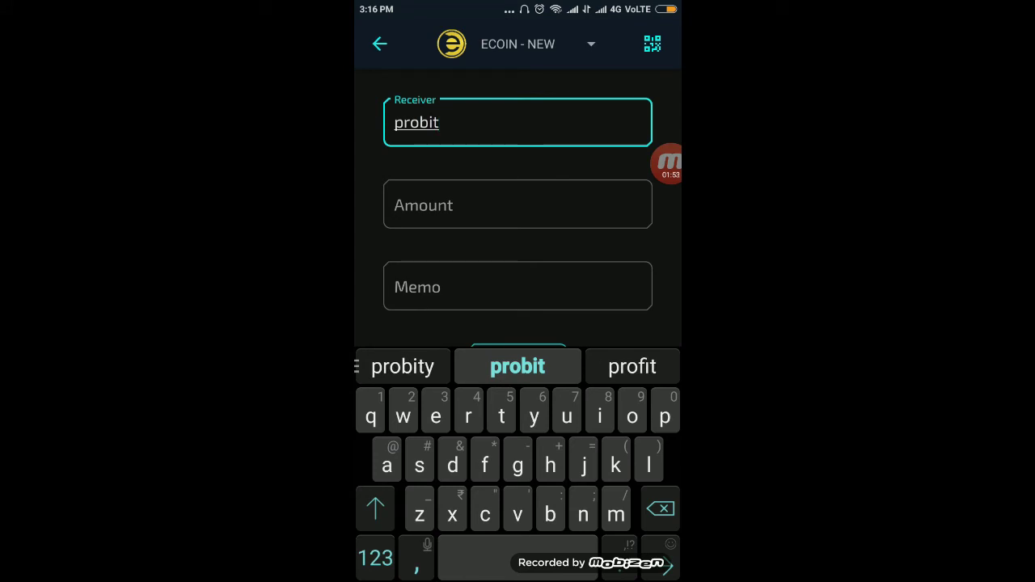
text(an)
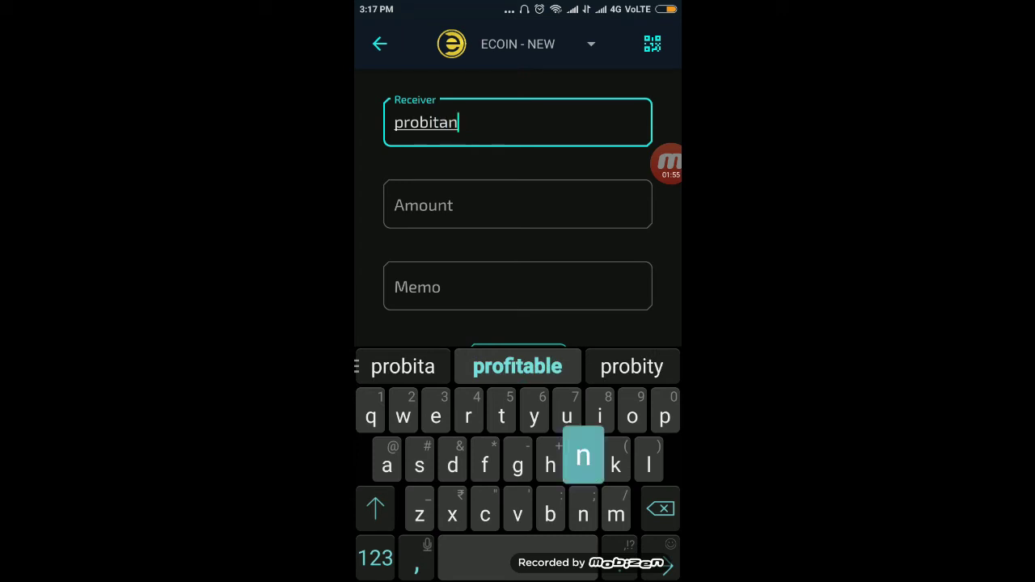
text(d)
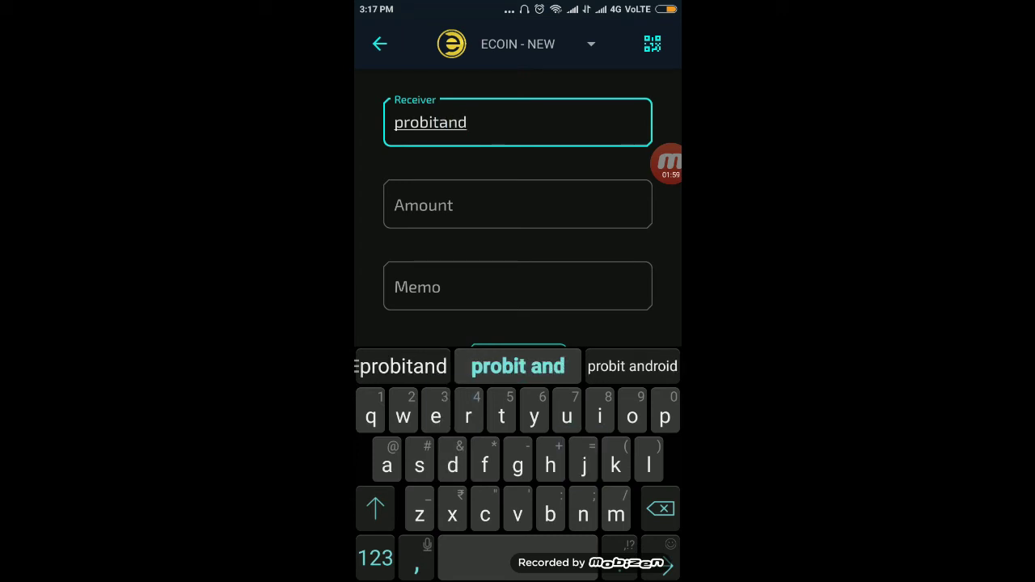
text(tls)
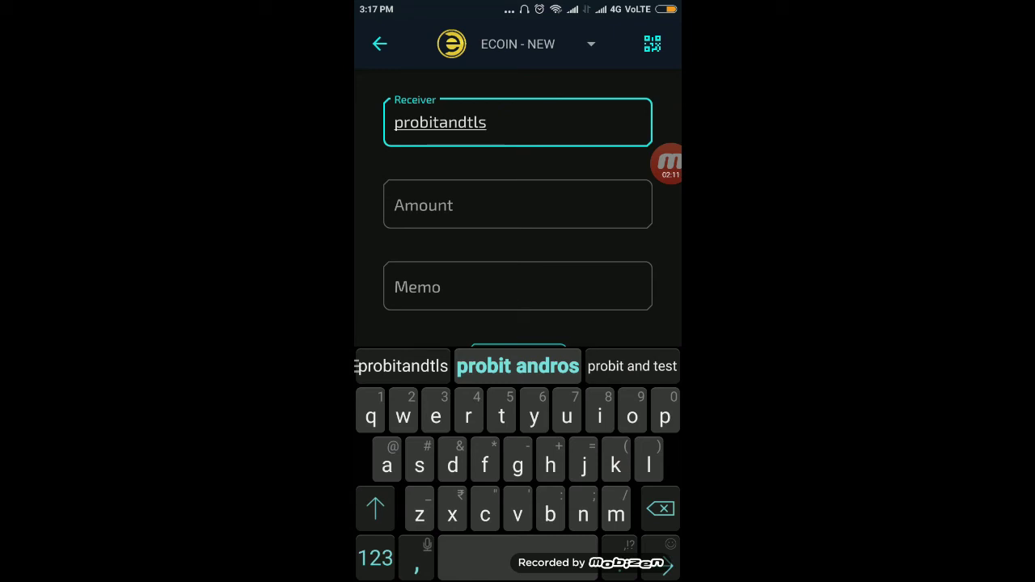
Enter 1000 as the amount to send, correcting the mistyped entry
click(518, 204)
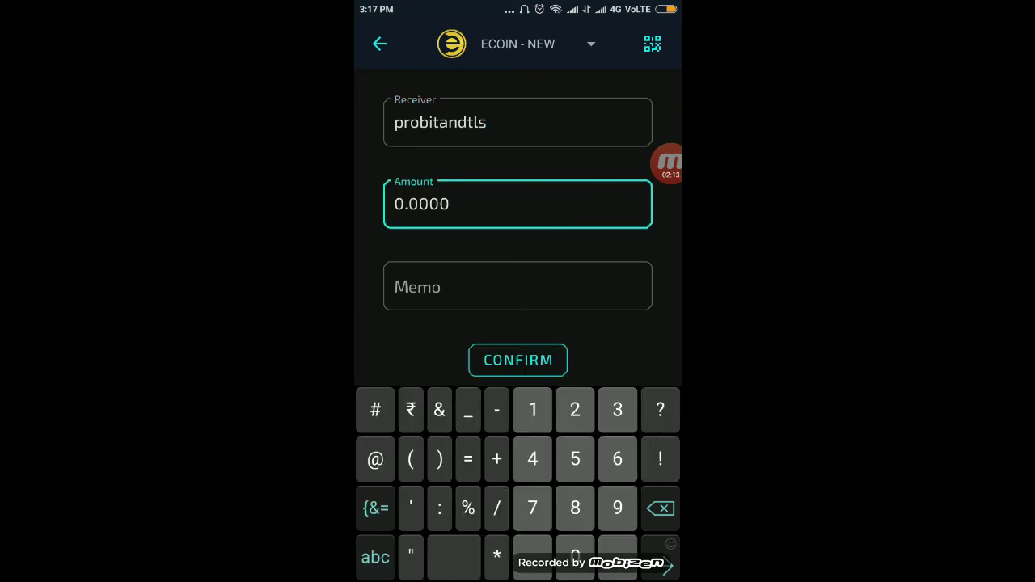
text(100)
text(0)
click(431, 204)
key(BackSpace)
key(BackSpace)
key(BackSpace)
key(BackSpace)
click(394, 204)
text(100)
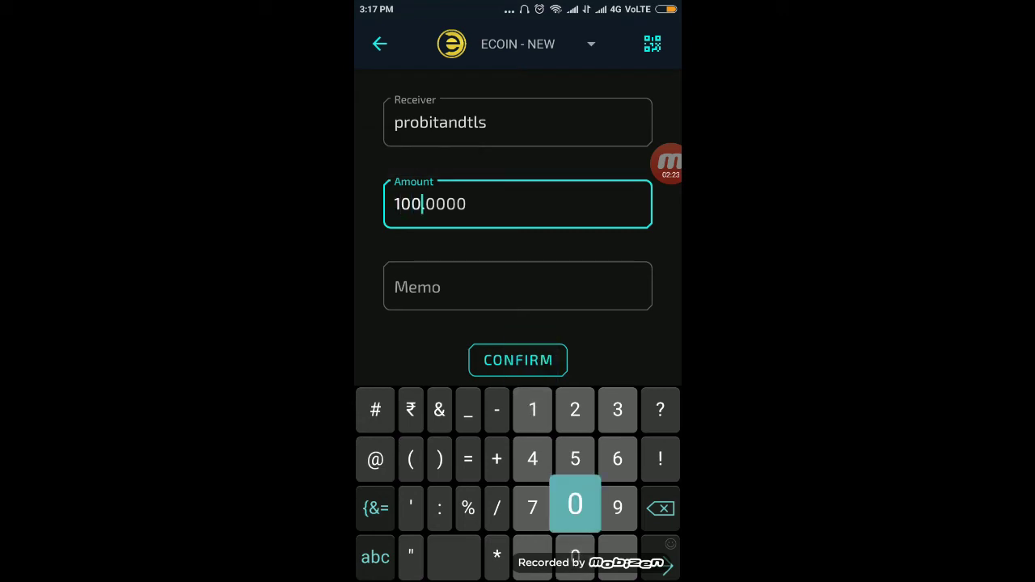
text(0)
click(518, 287)
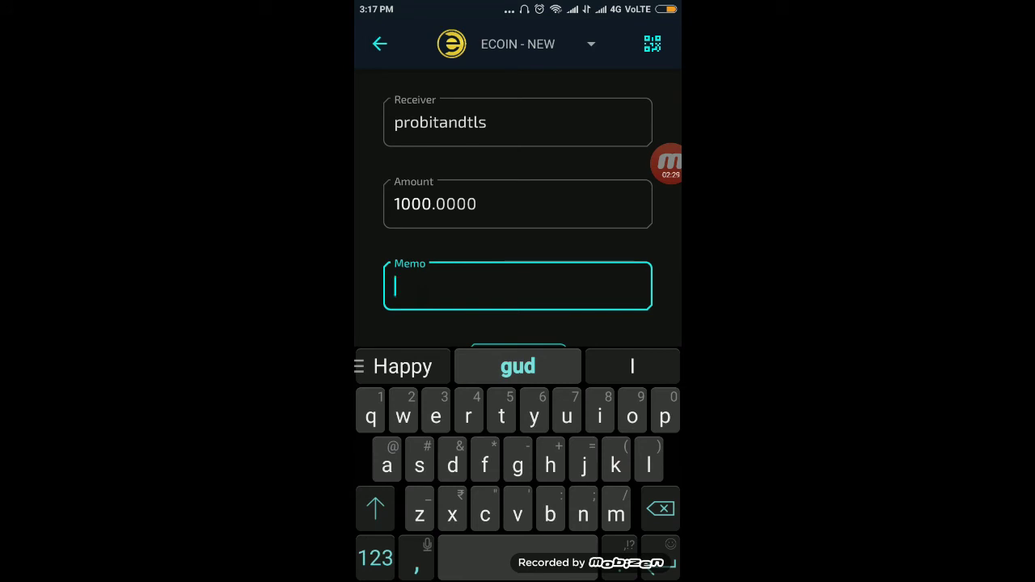
Fill in the ProBit deposit memo number and dismiss the keyboard
click(376, 558)
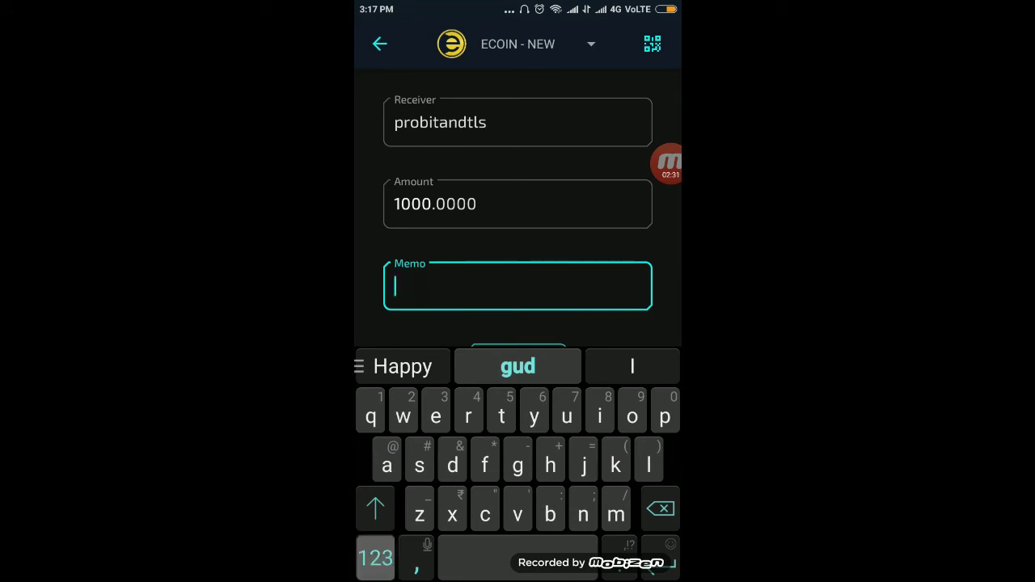
text(82)
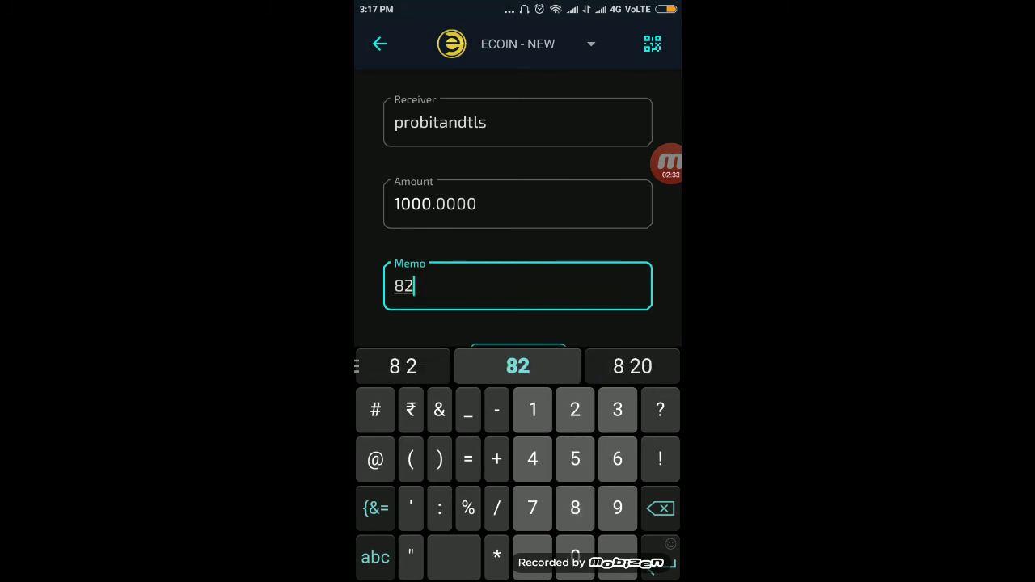
text(70)
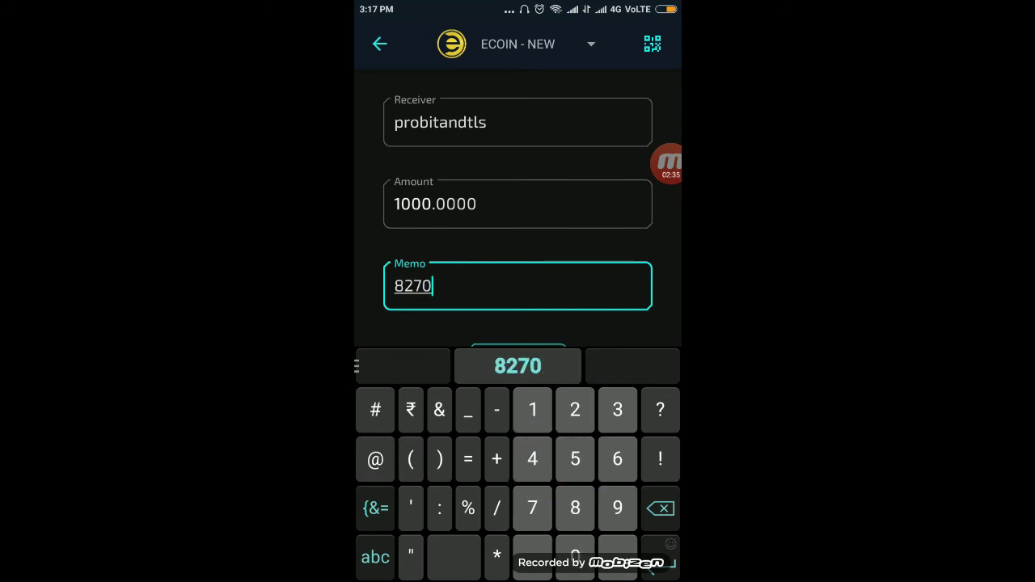
text(1564)
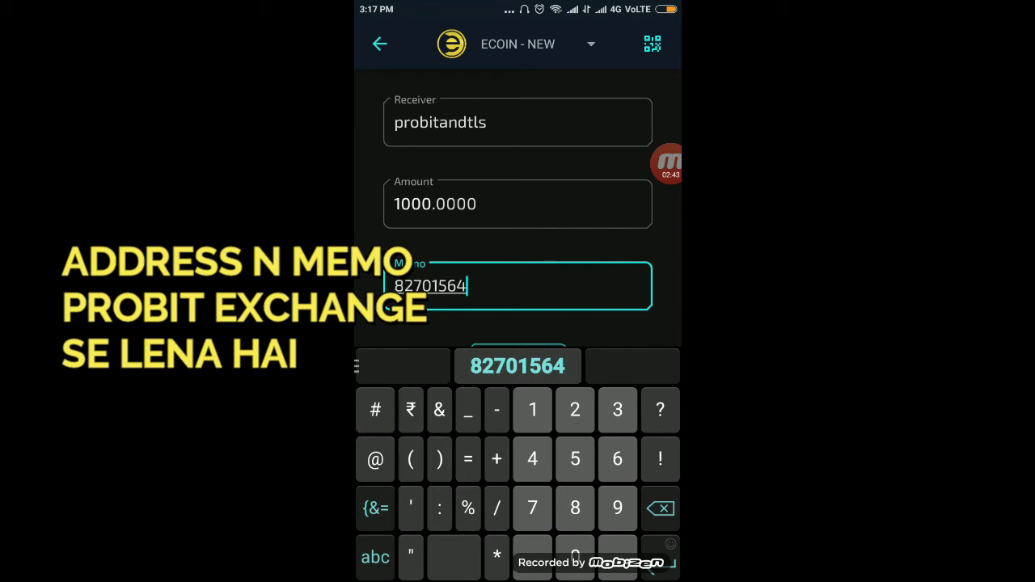
click(467, 288)
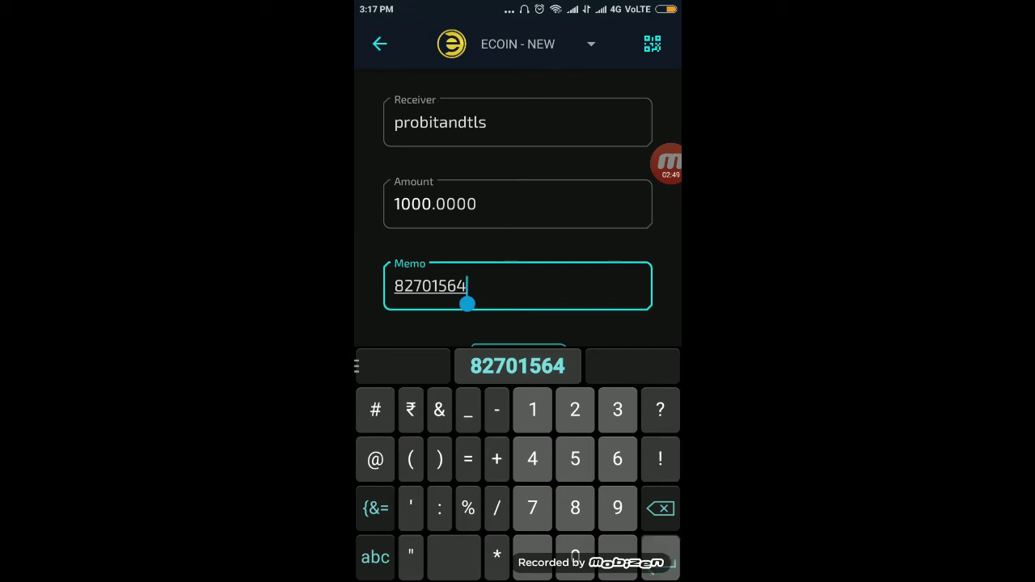
key(Return)
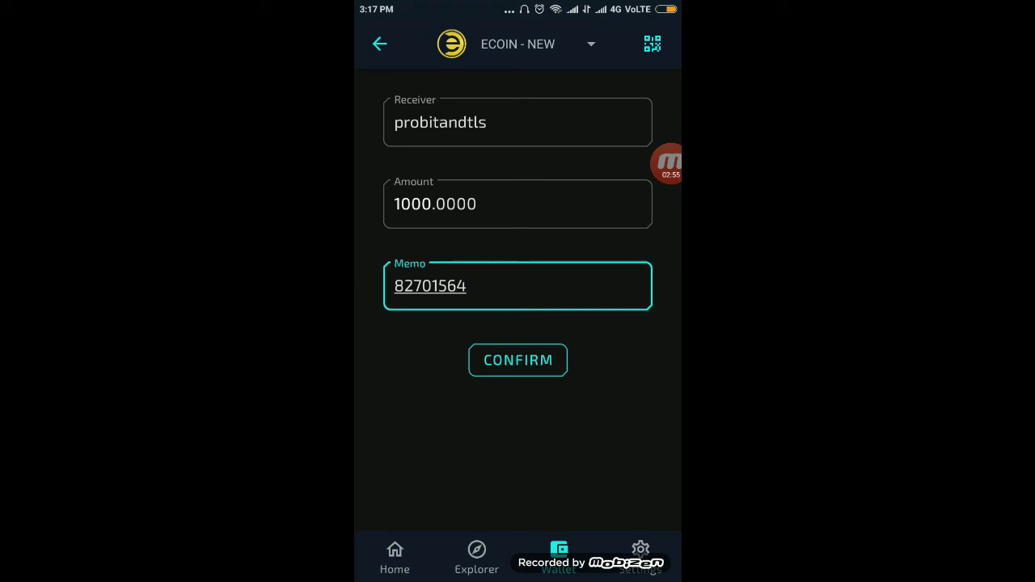
Confirm and approve the 1000 ECOIN transfer to probitandtls
click(517, 360)
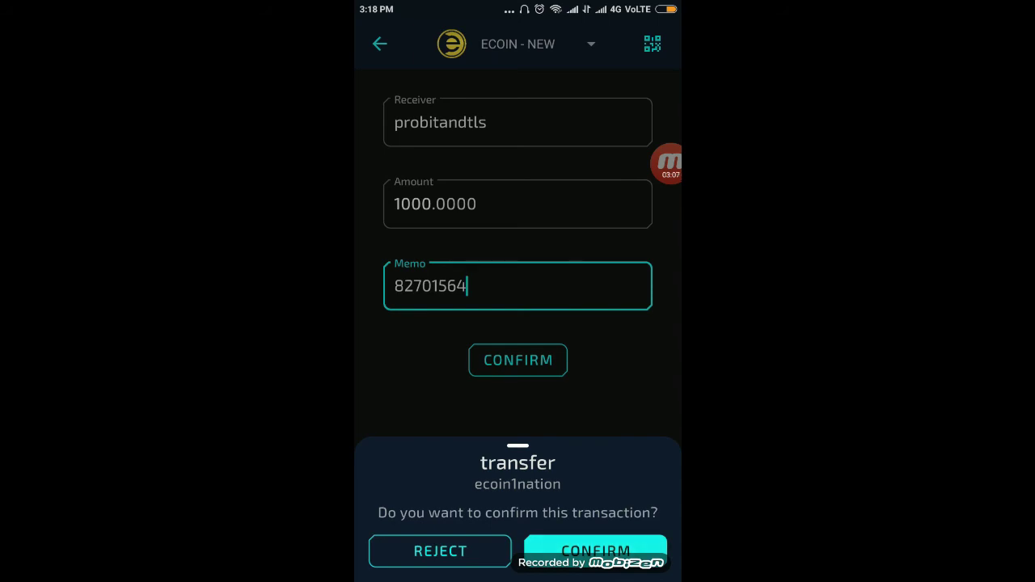
key(Escape)
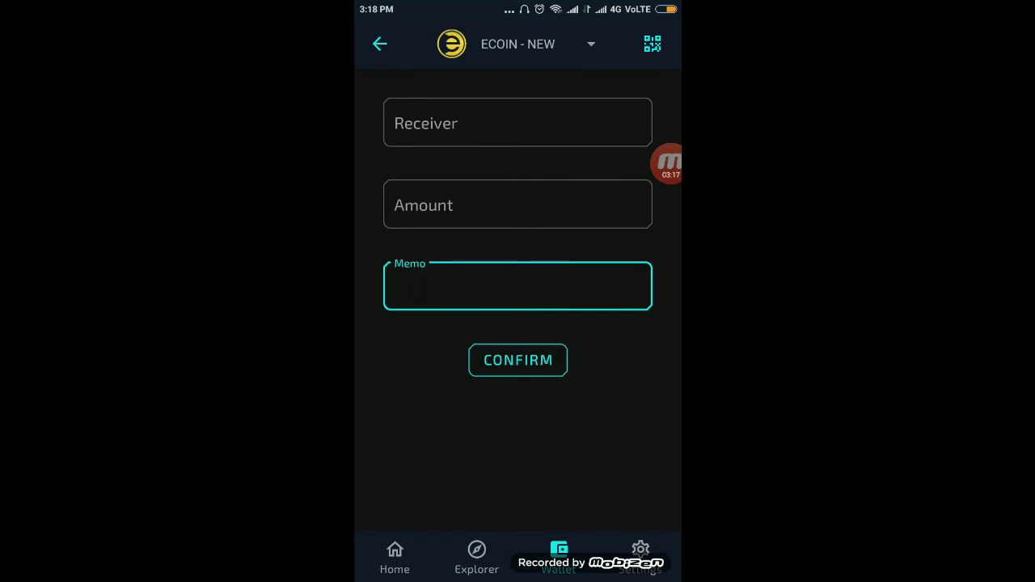
Reopen ECOIN - NEW transfers to check the 1000 ECOIN sent to ProBit is listed
click(476, 558)
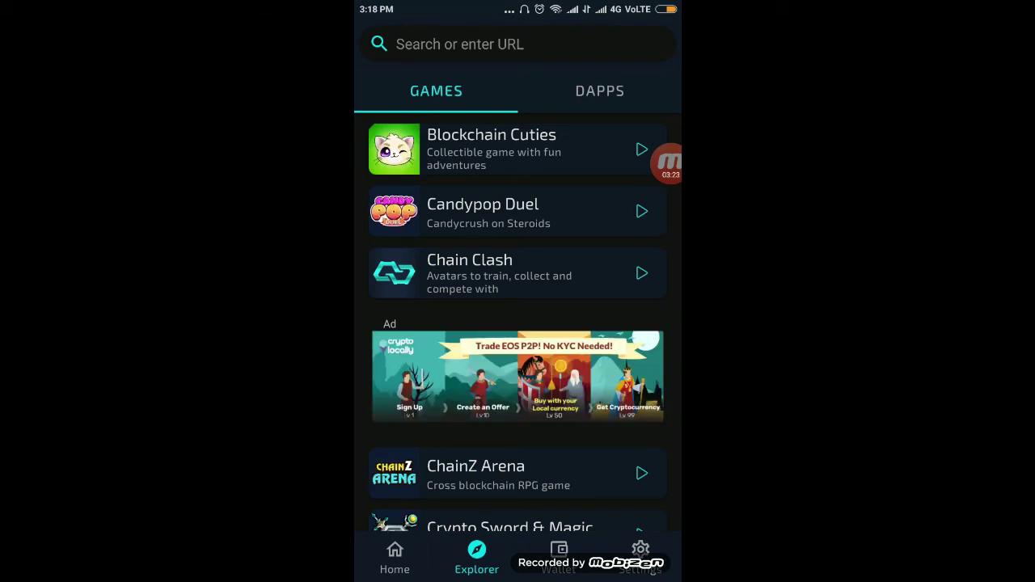
click(559, 558)
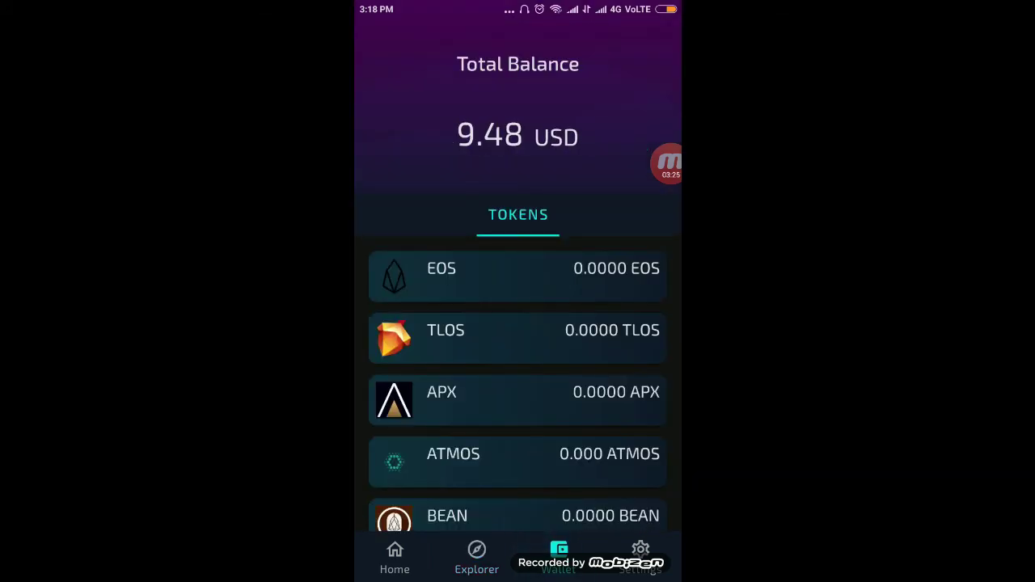
scroll(518, 364, down, 3)
scroll(518, 364, down, 5)
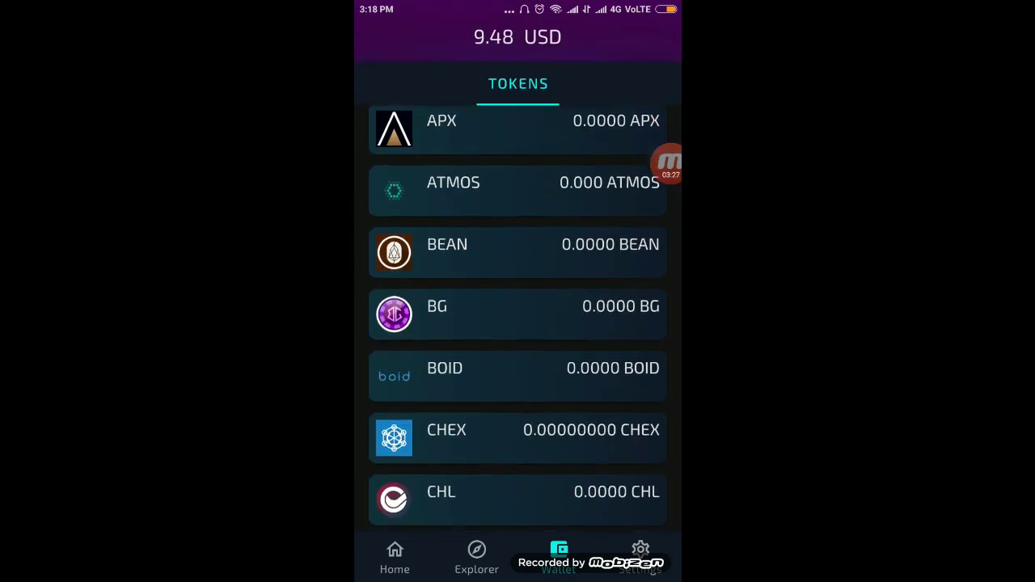
scroll(518, 323, down, 5)
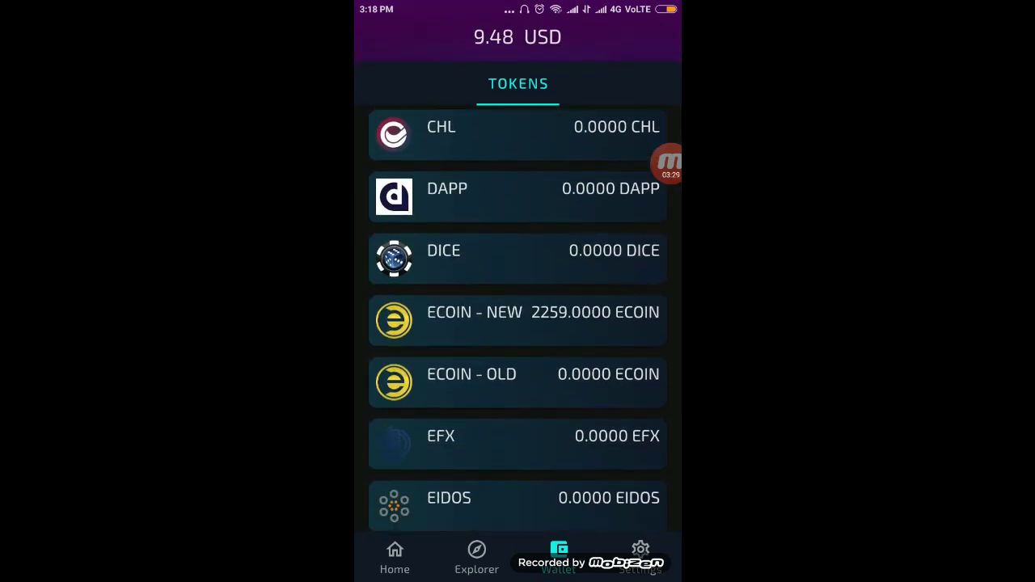
click(485, 320)
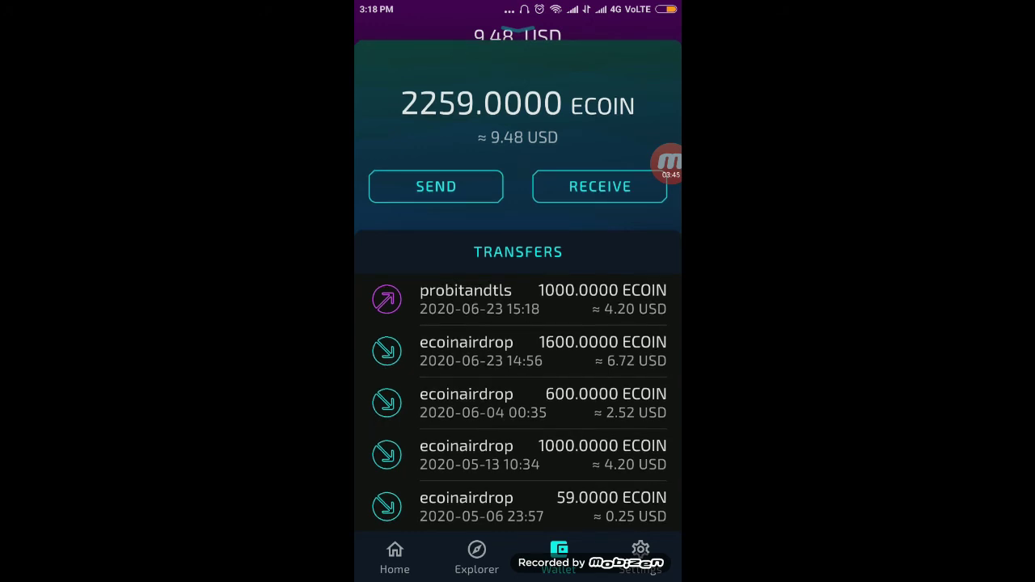
click(476, 558)
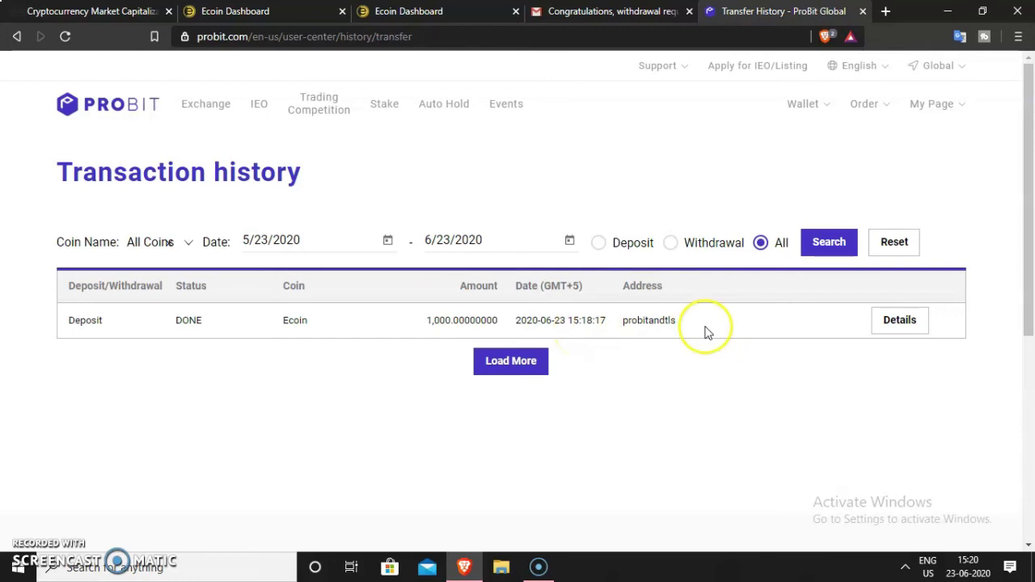
View the Ecoin deposit details, then open ECOIN/USDT with 1,000 ECOIN available
click(881, 328)
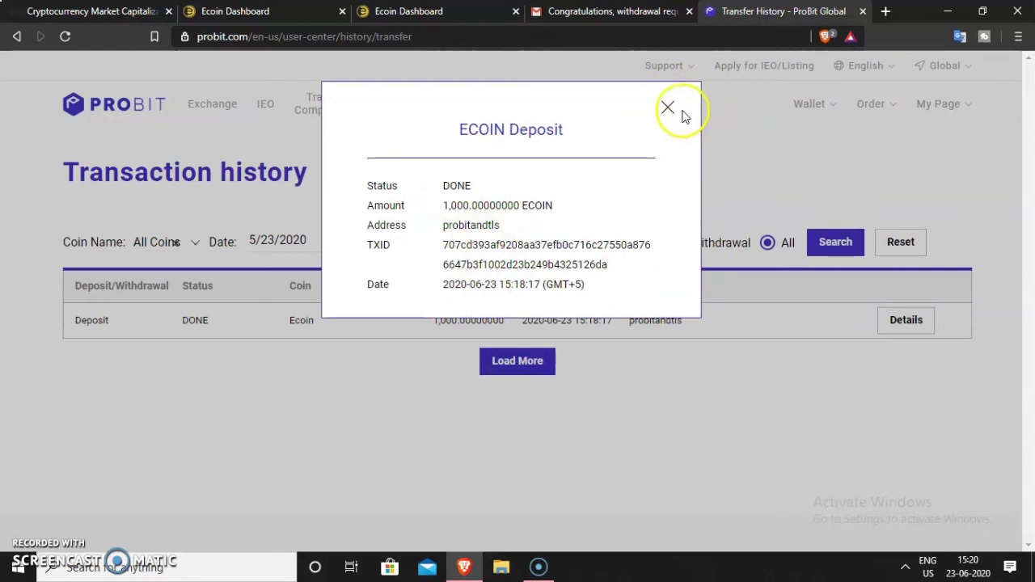
click(667, 112)
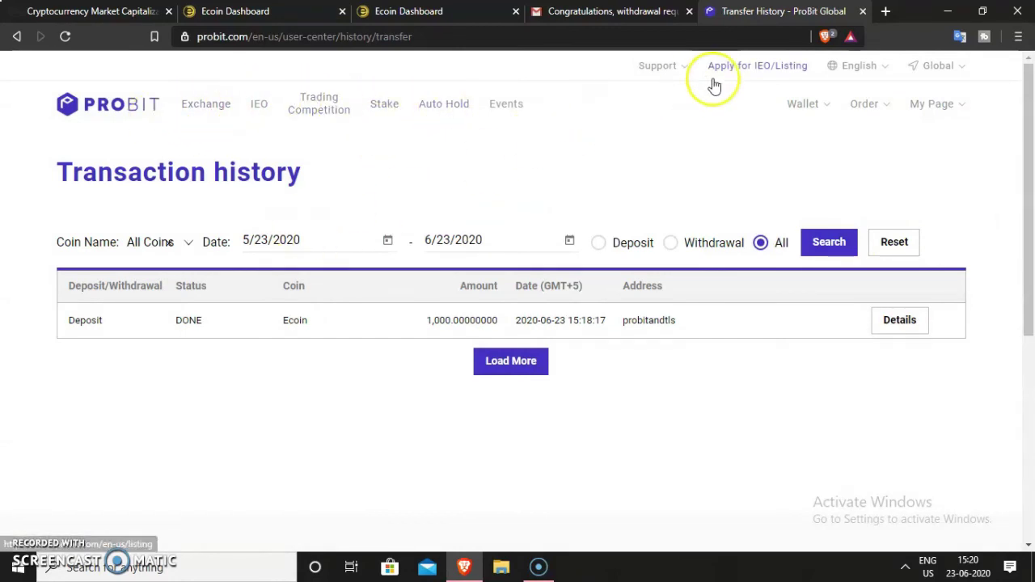
click(356, 118)
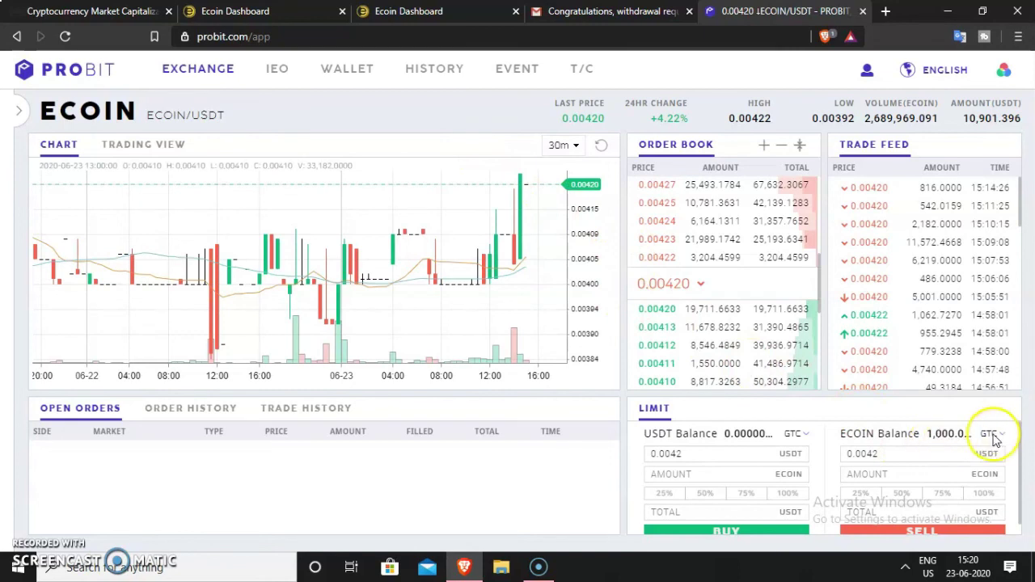
Enter a 1000 ECOIN sell amount at 0.0042 USDT, totalling 4.2 USDT
click(929, 471)
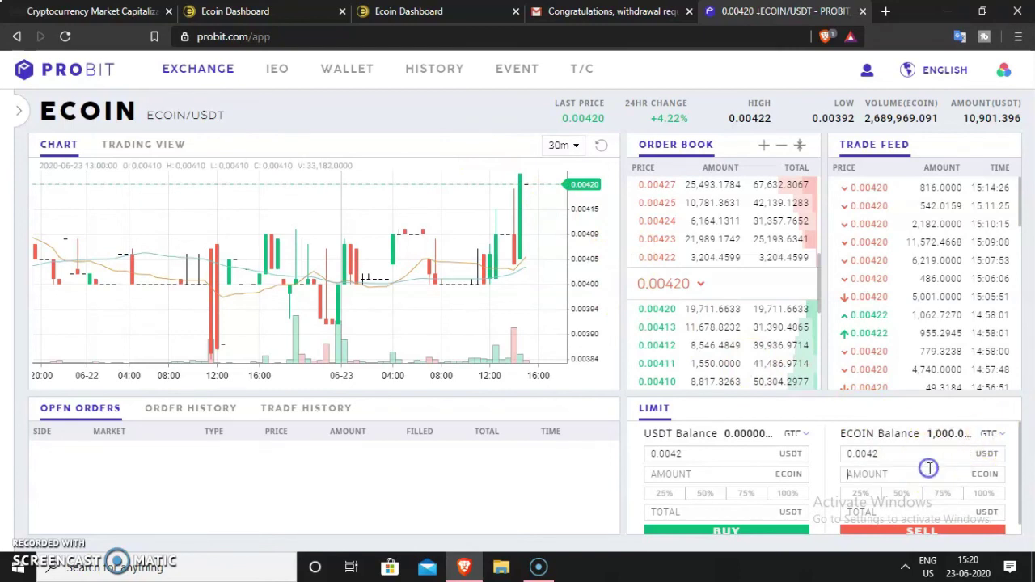
text(1)
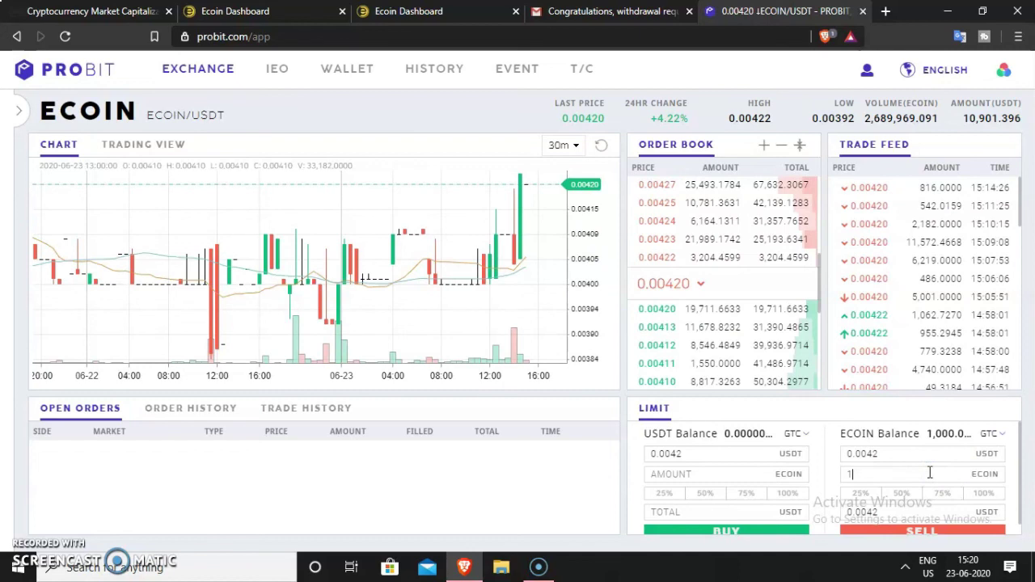
text(000)
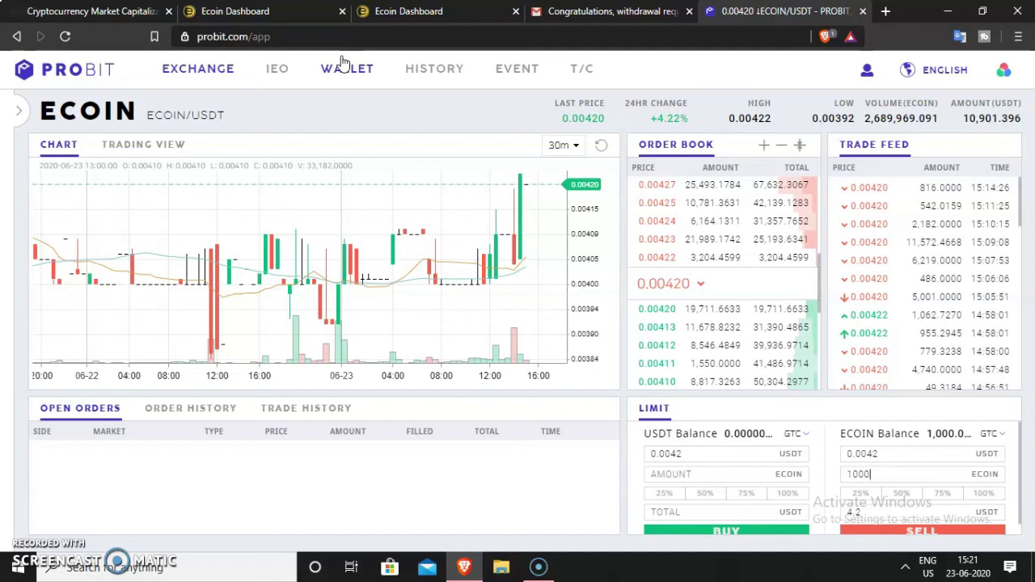
click(358, 65)
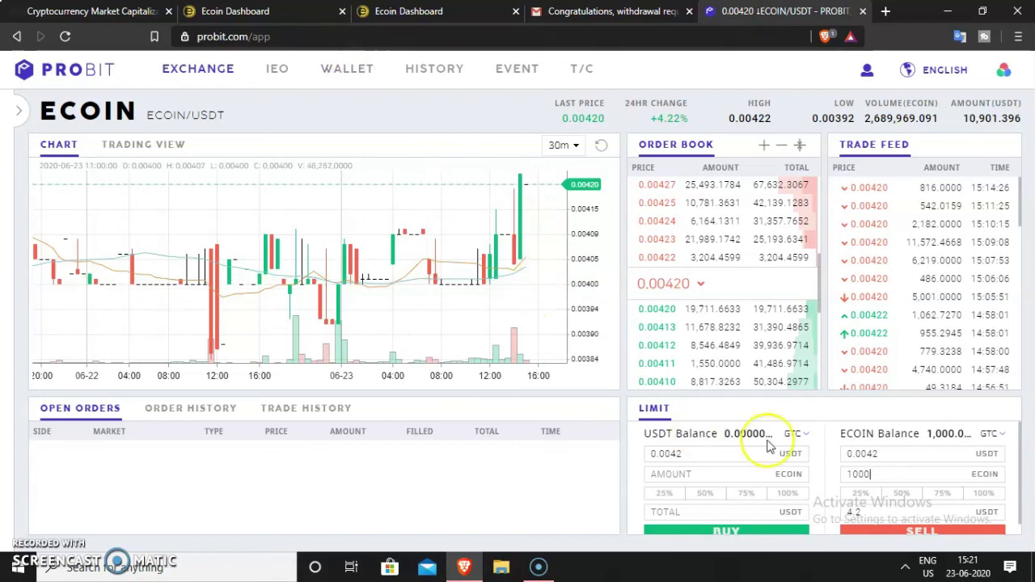
scroll(991, 351, down, 3)
scroll(996, 277, up, 2)
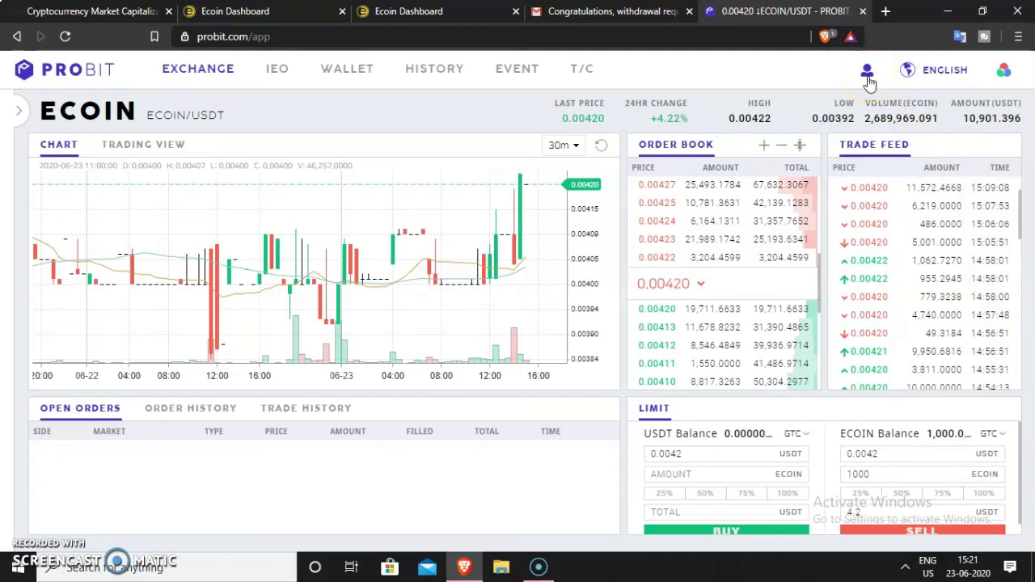
Browse the My Page account settings, then return to the Exchange page
click(867, 74)
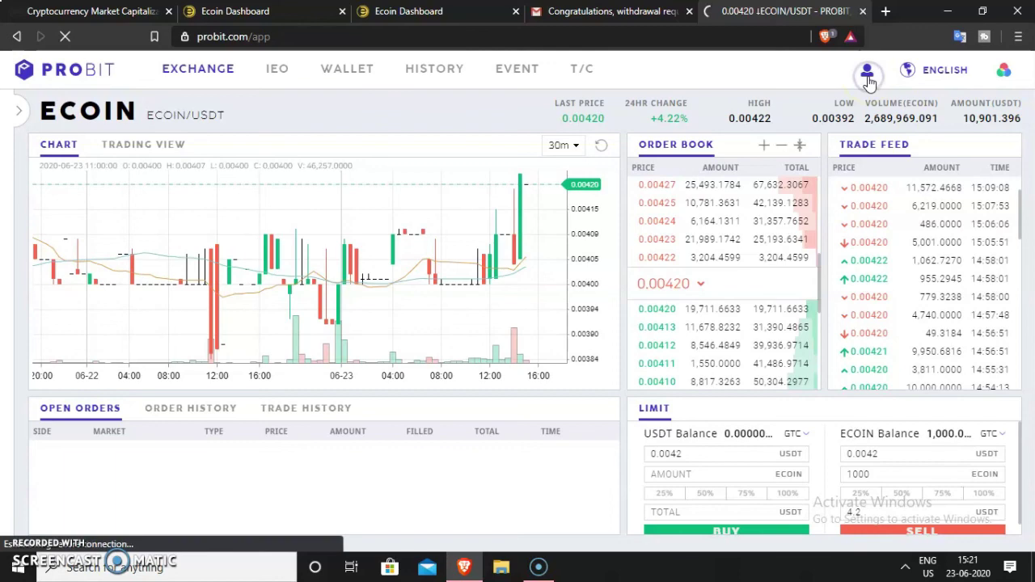
click(732, 81)
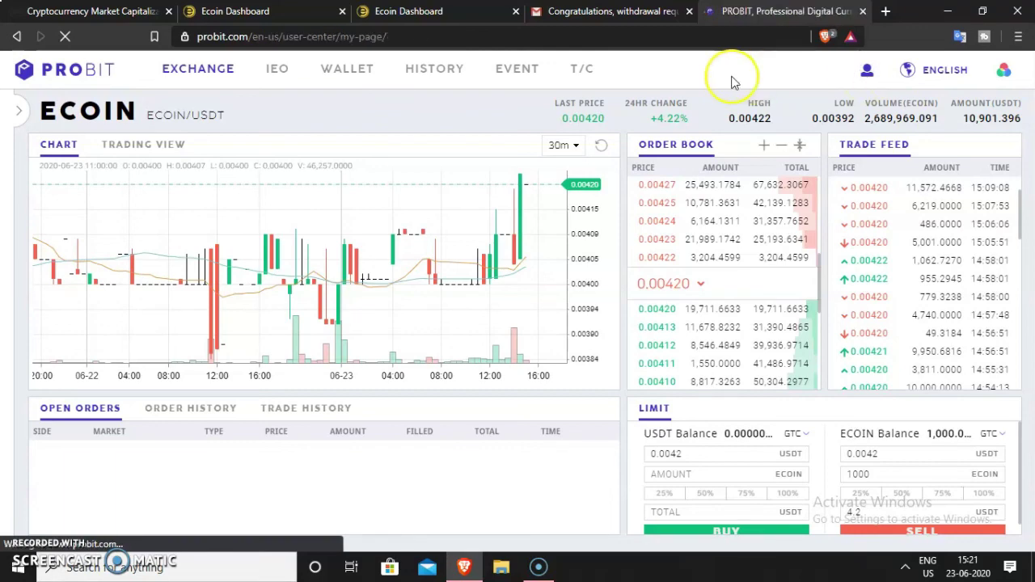
scroll(583, 307, down, 5)
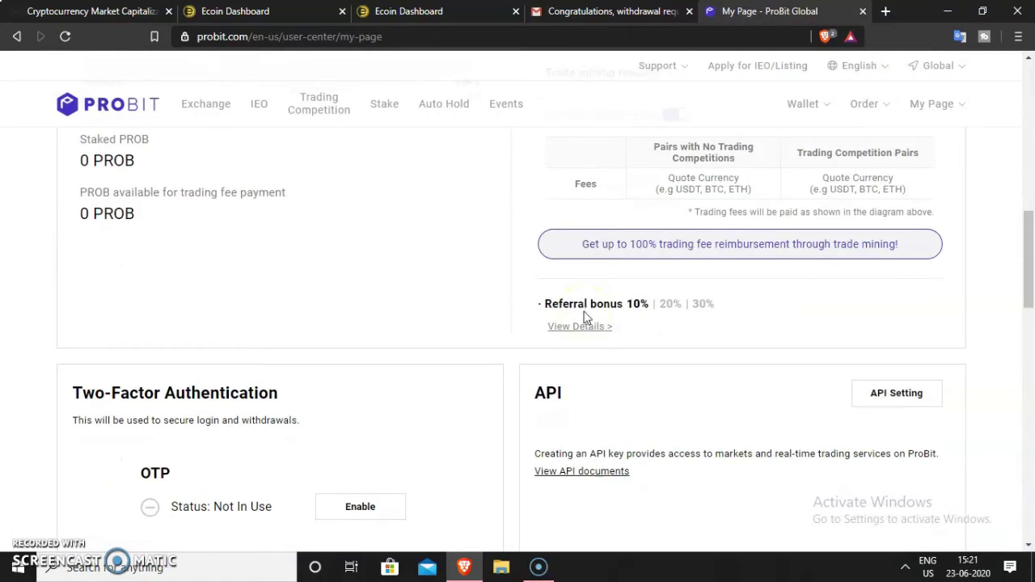
scroll(586, 317, up, 10)
click(212, 108)
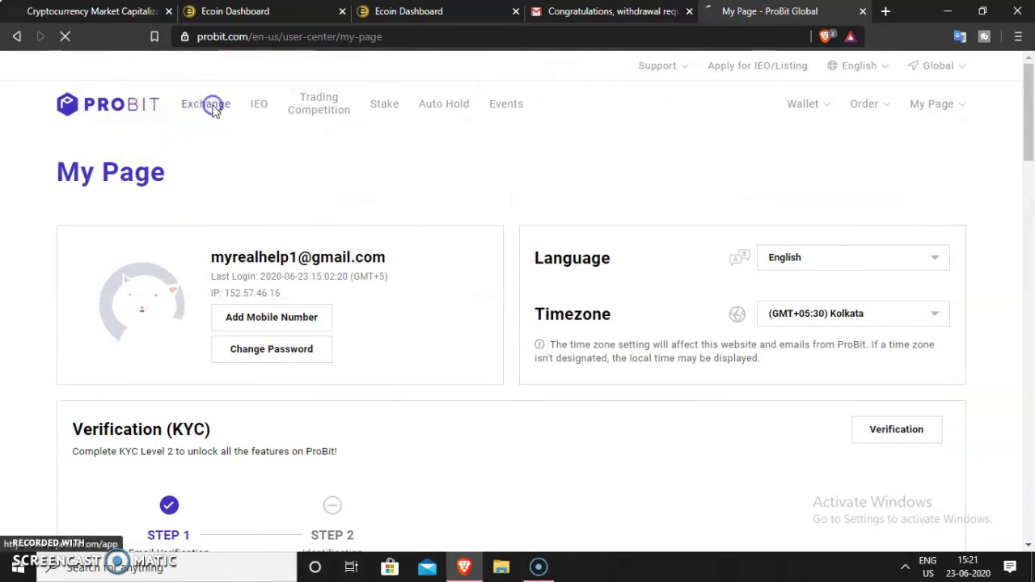